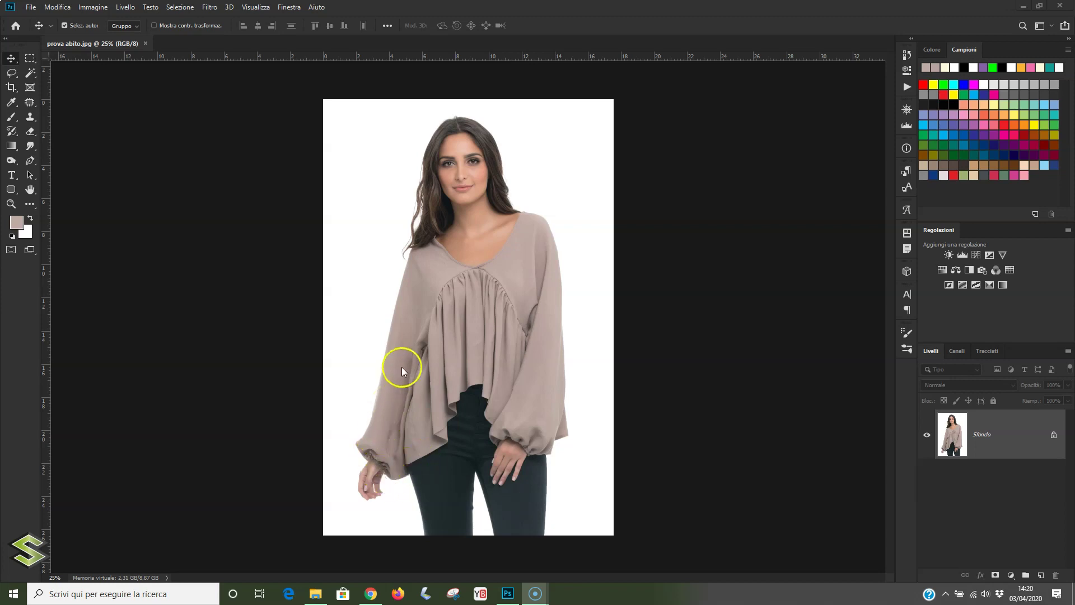
- Preview the verde and blu reference photos in Windows Photos
left_click(316, 592)
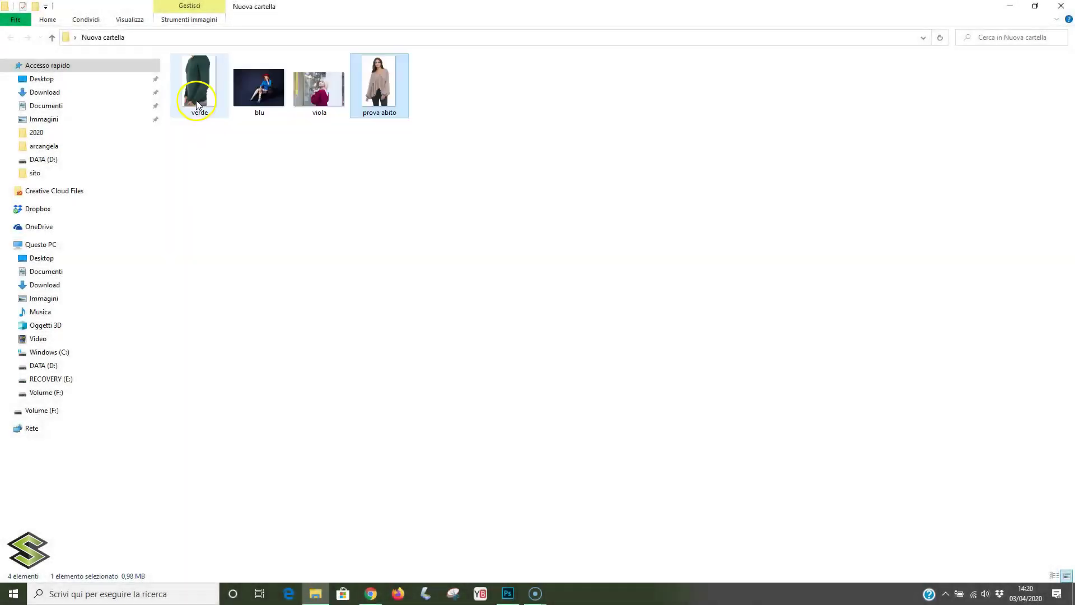
double_click(196, 99)
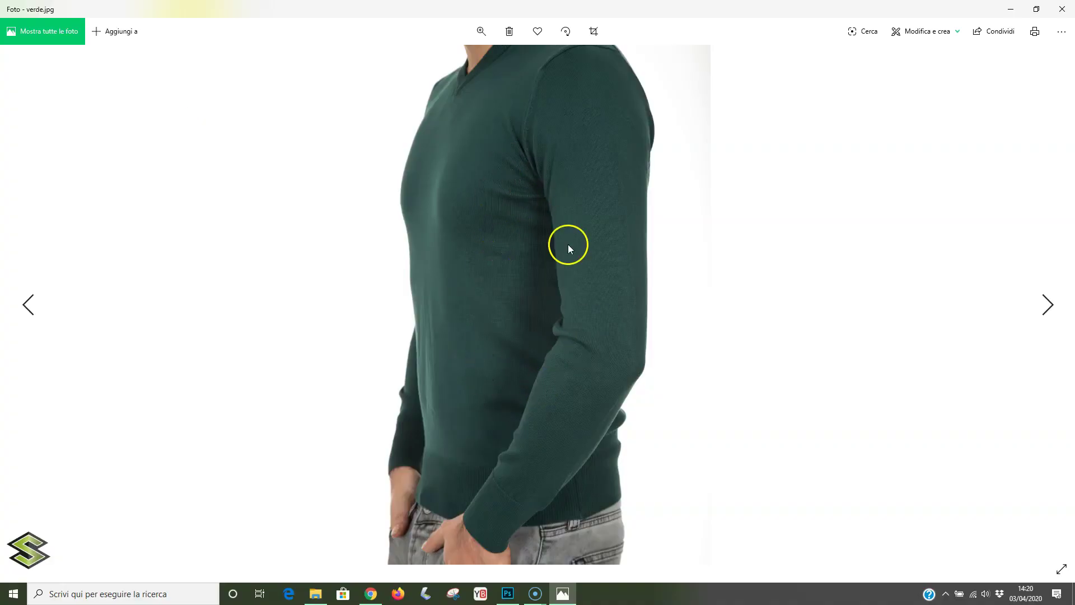
left_click(1062, 9)
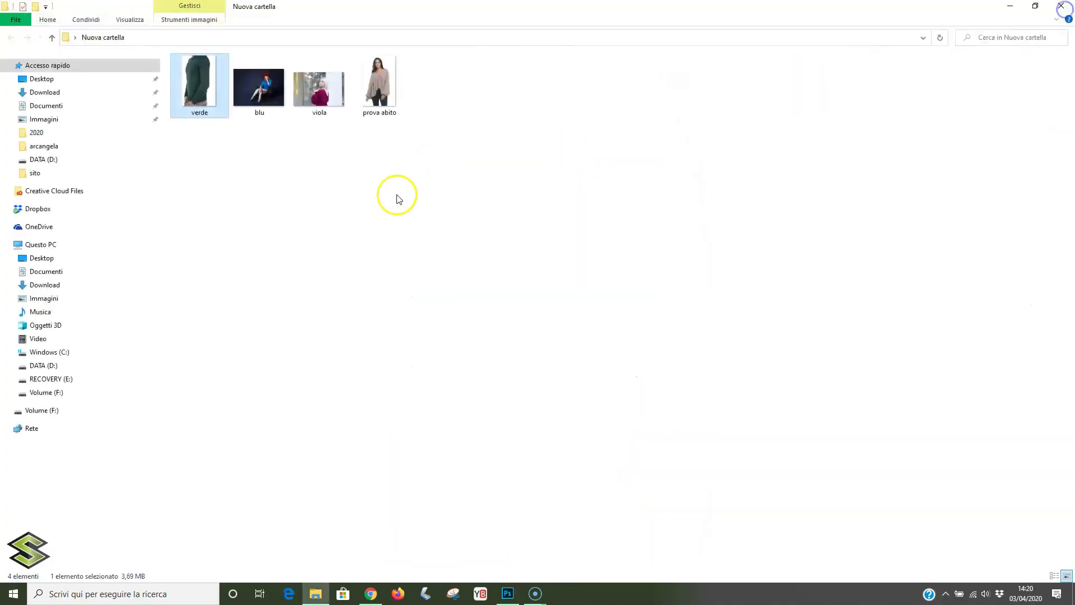
double_click(271, 109)
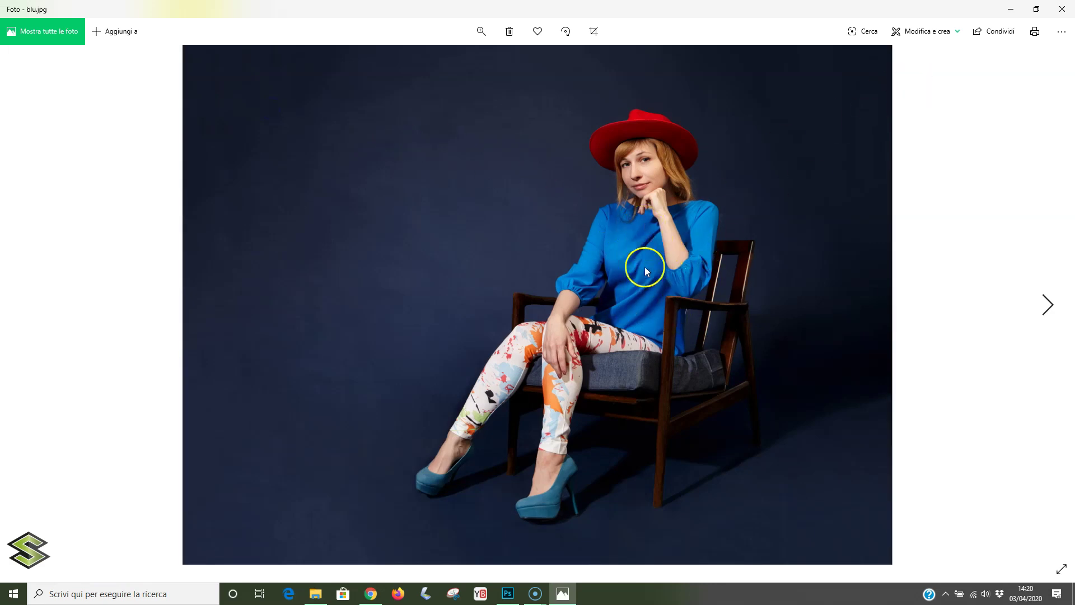
left_click(1061, 9)
- Open viola.jpg and zoom in on the dress and bare back
double_click(322, 105)
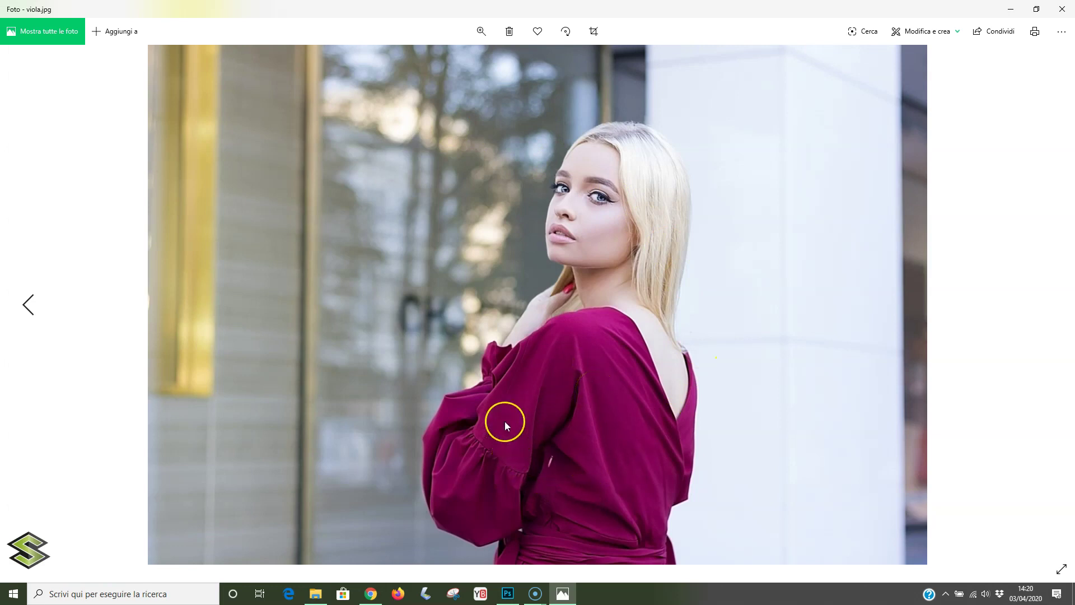
scroll(523, 179, "down", 1)
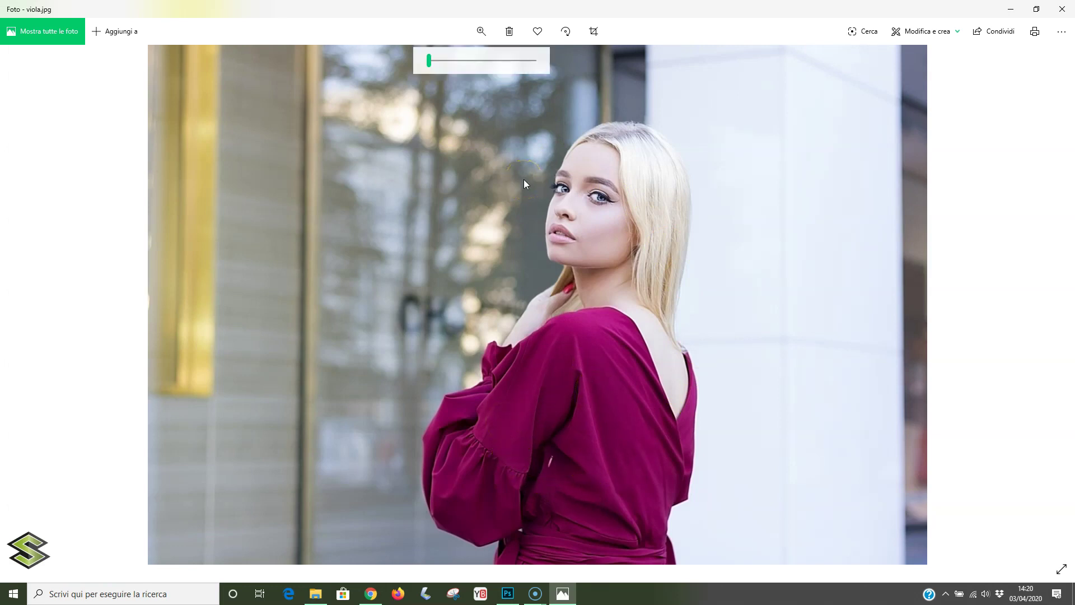
left_click_drag(429, 61, 435, 60)
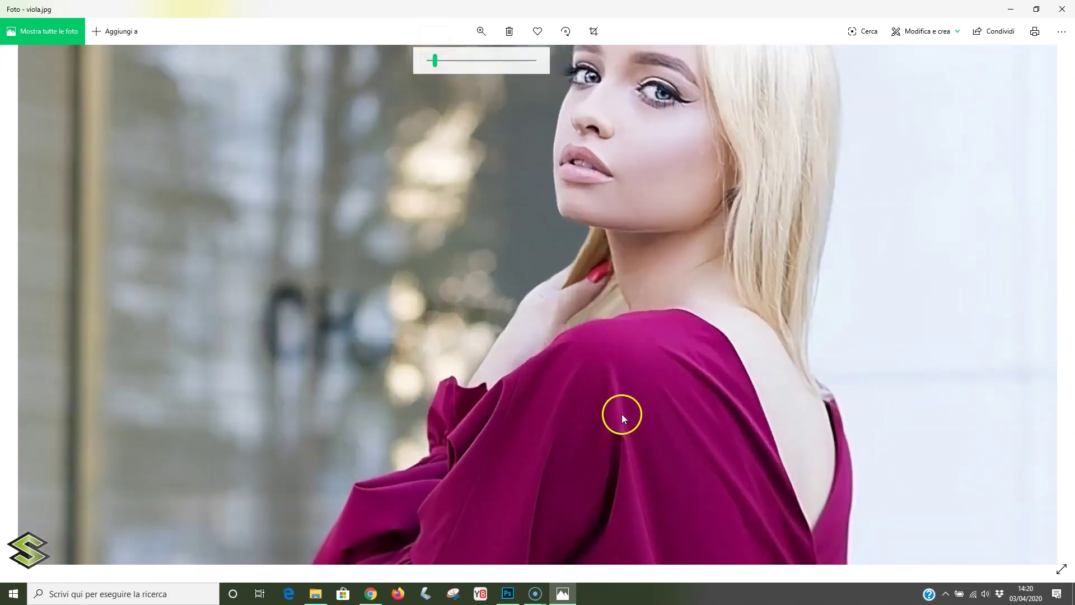
left_click_drag(622, 415, 613, 214)
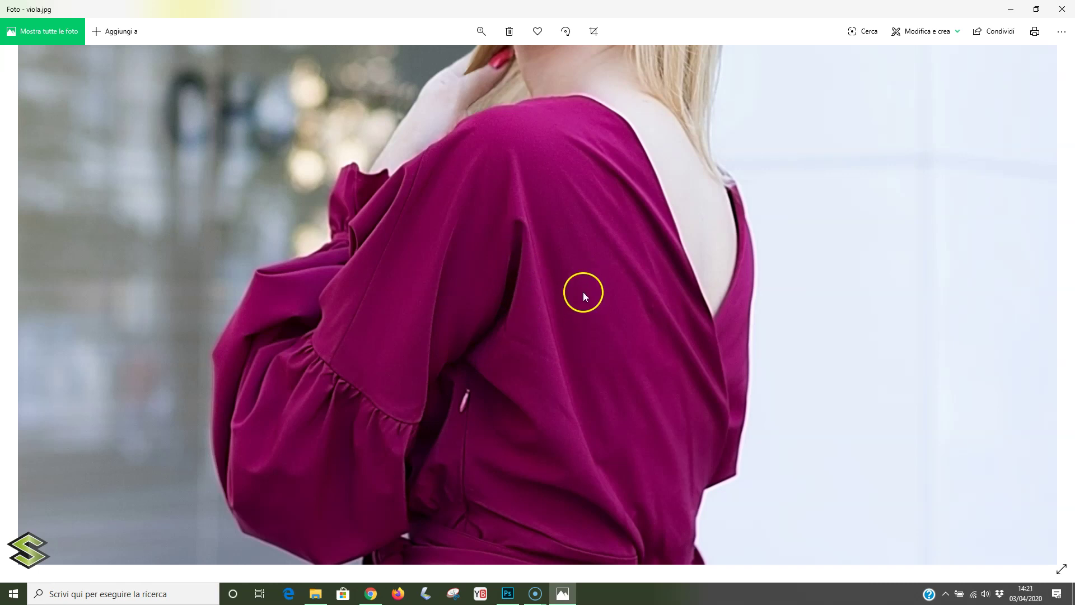
- Drag verde, blu and viola from the reference folder into Photoshop, viewing blu at 100%
left_click(508, 593)
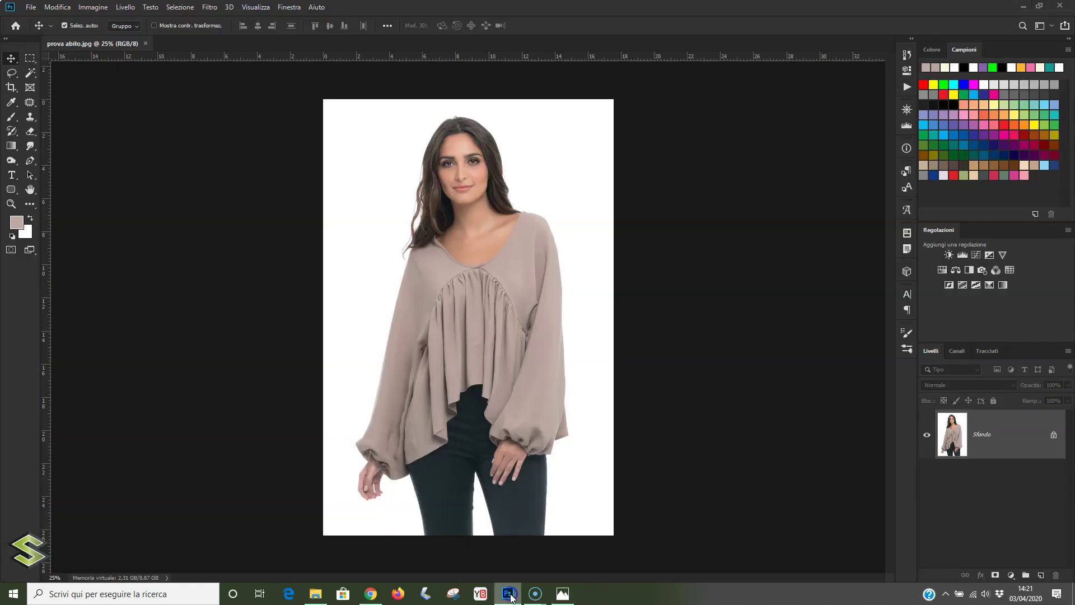
left_click(315, 593)
mouse_move(183, 143)
left_mouse_down()
mouse_move(329, 104)
mouse_move(508, 596)
left_mouse_up()
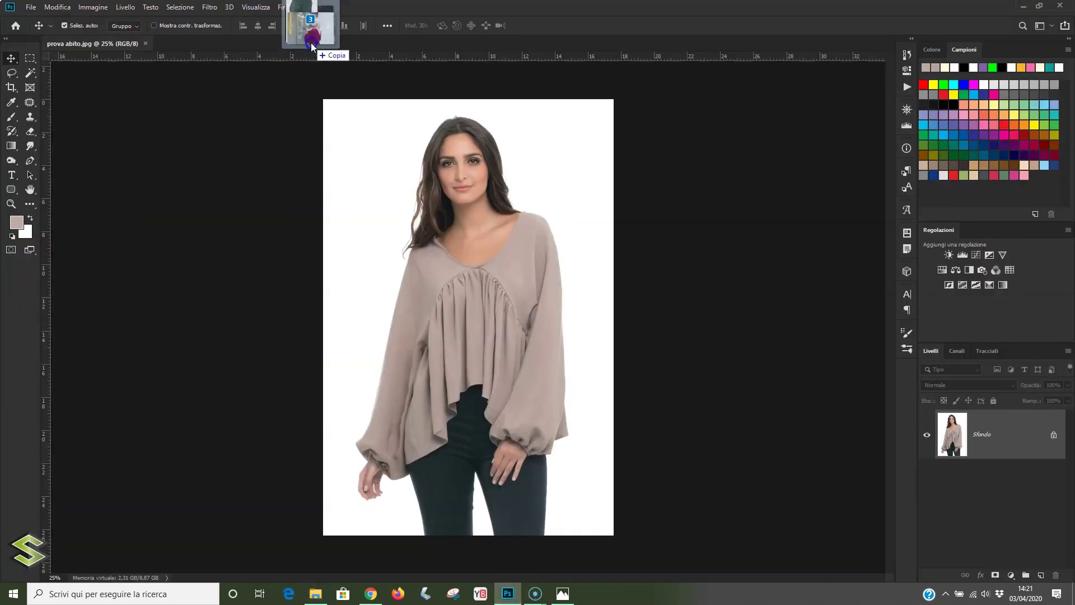
left_click_drag(508, 597, 311, 43)
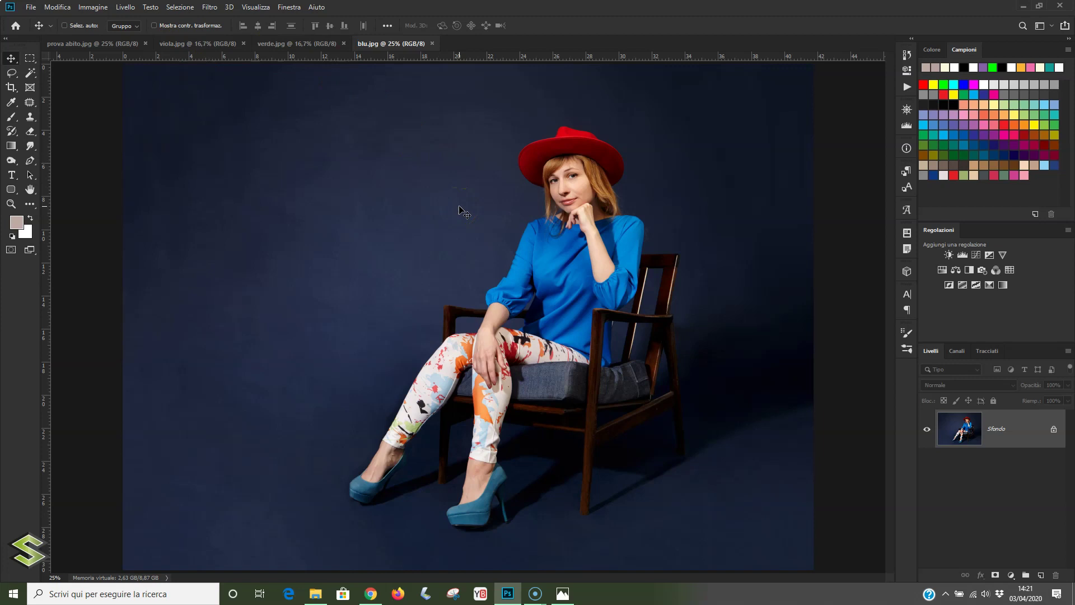
key("ctrl+1")
- Lasso a patch of the blue top's chest and sleeve fabric in blu
left_click_drag(458, 206, 353, 288)
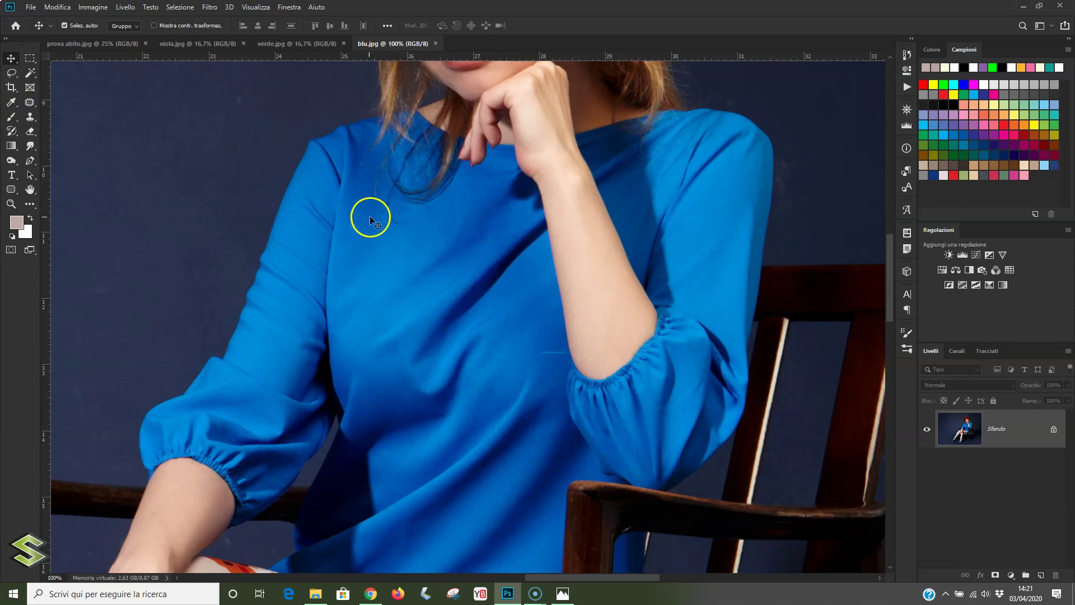
left_click(11, 73)
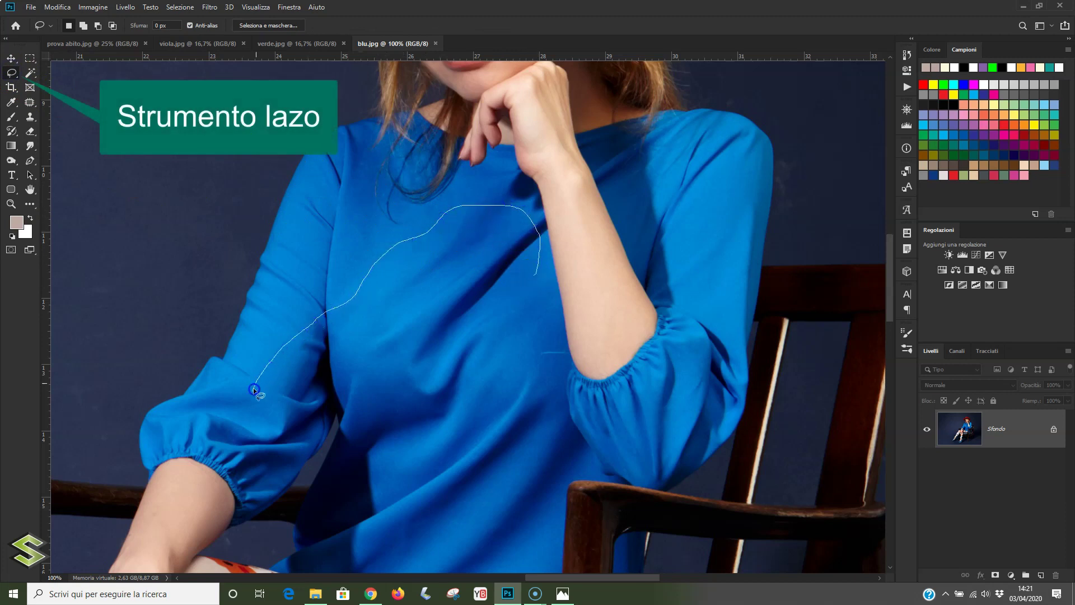
left_click_drag(309, 421, 341, 407)
mouse_move(354, 447)
left_mouse_down()
mouse_move(322, 515)
mouse_move(357, 554)
mouse_move(473, 519)
mouse_move(532, 437)
mouse_move(548, 381)
mouse_move(519, 339)
mouse_move(546, 280)
mouse_move(536, 257)
left_mouse_up()
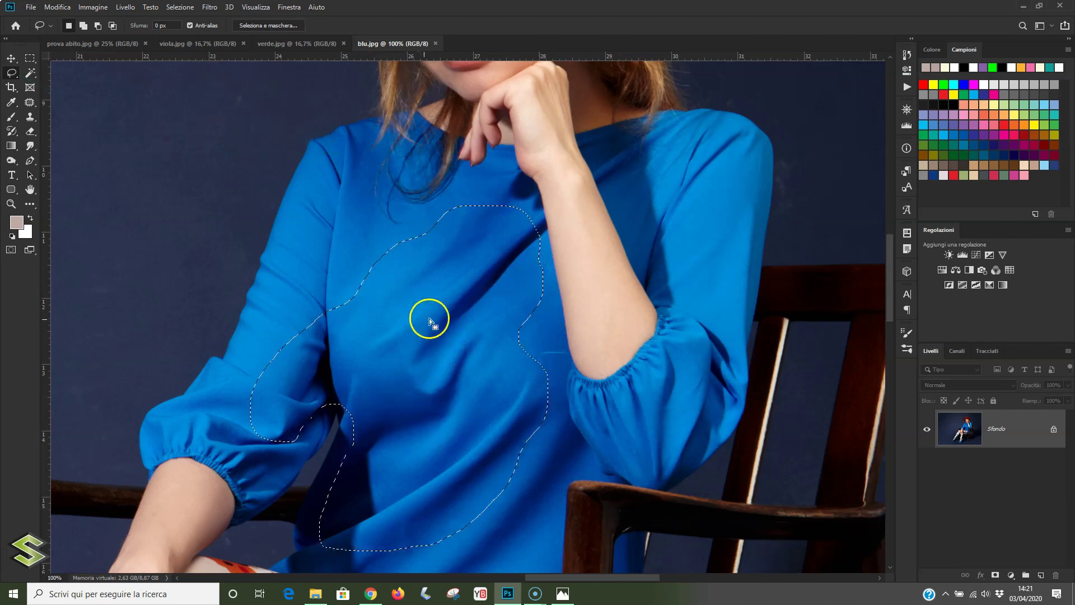
- Lasso a sample of the green sweater's body in verde
left_click(305, 49)
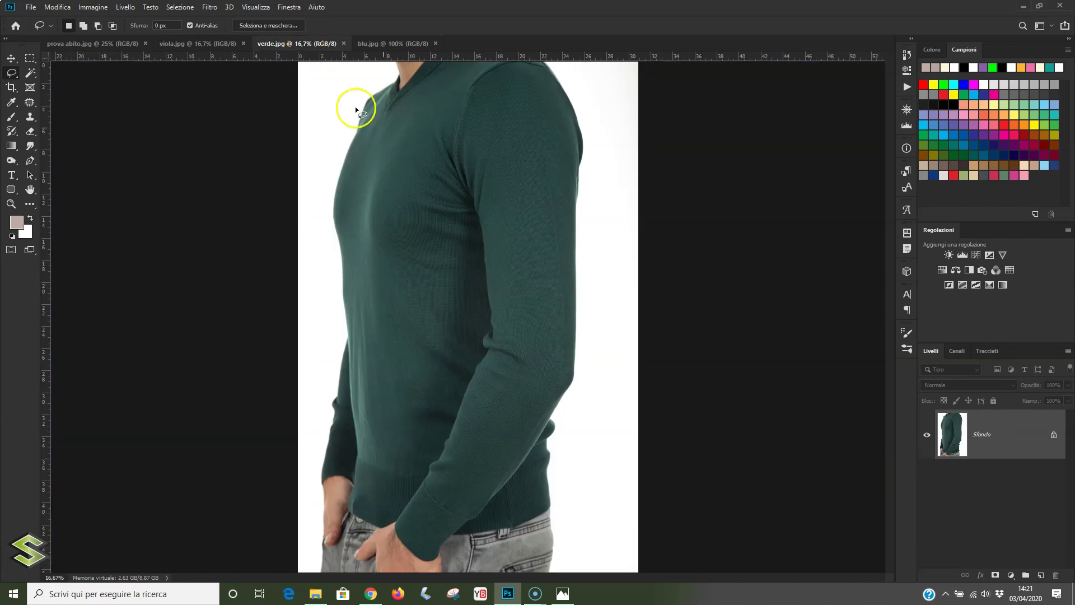
mouse_move(448, 87)
left_mouse_down()
mouse_move(382, 137)
mouse_move(341, 198)
mouse_move(379, 431)
mouse_move(422, 456)
mouse_move(490, 446)
mouse_move(527, 408)
mouse_move(559, 331)
mouse_move(560, 162)
left_mouse_up()
left_click_drag(539, 110, 451, 85)
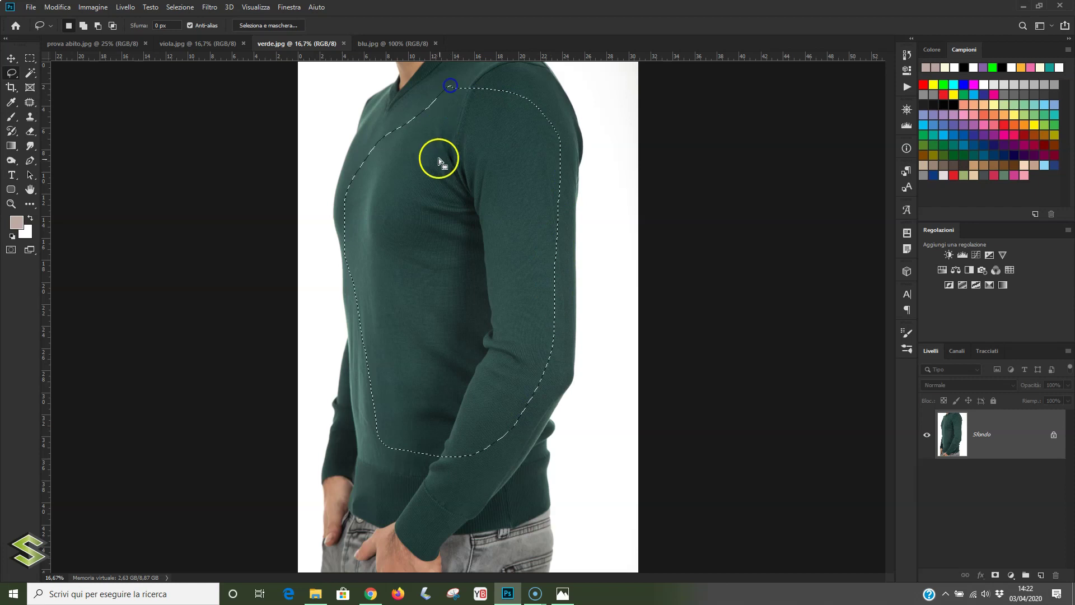
key("ctrl+plus")
key("ctrl+plus")
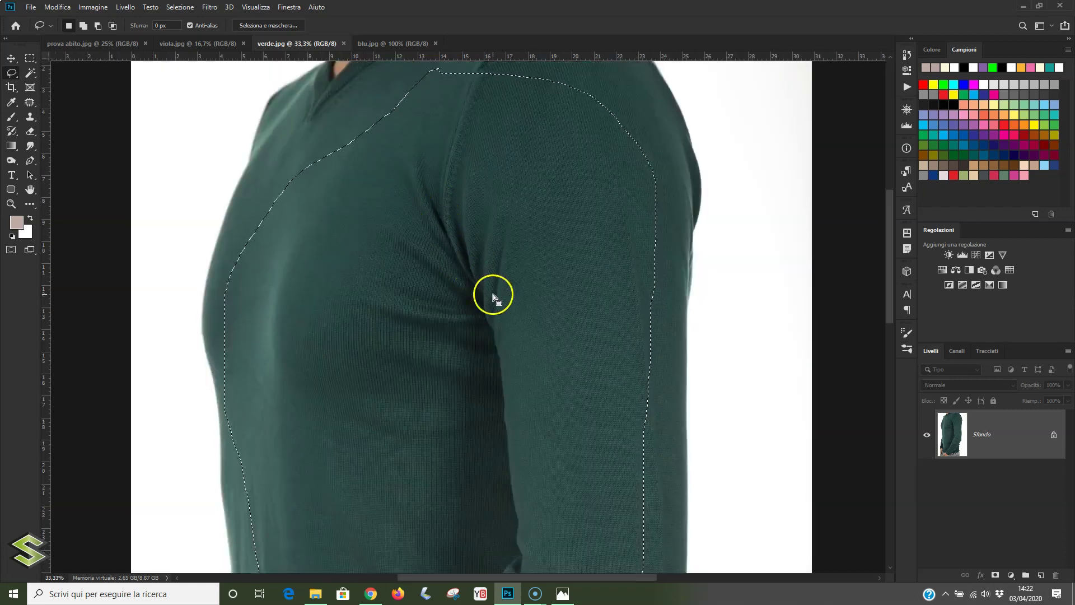
- Lasso the magenta dress's shoulder and sleeve in viola, then return to prova abito
left_click(198, 46)
key("ctrl+plus")
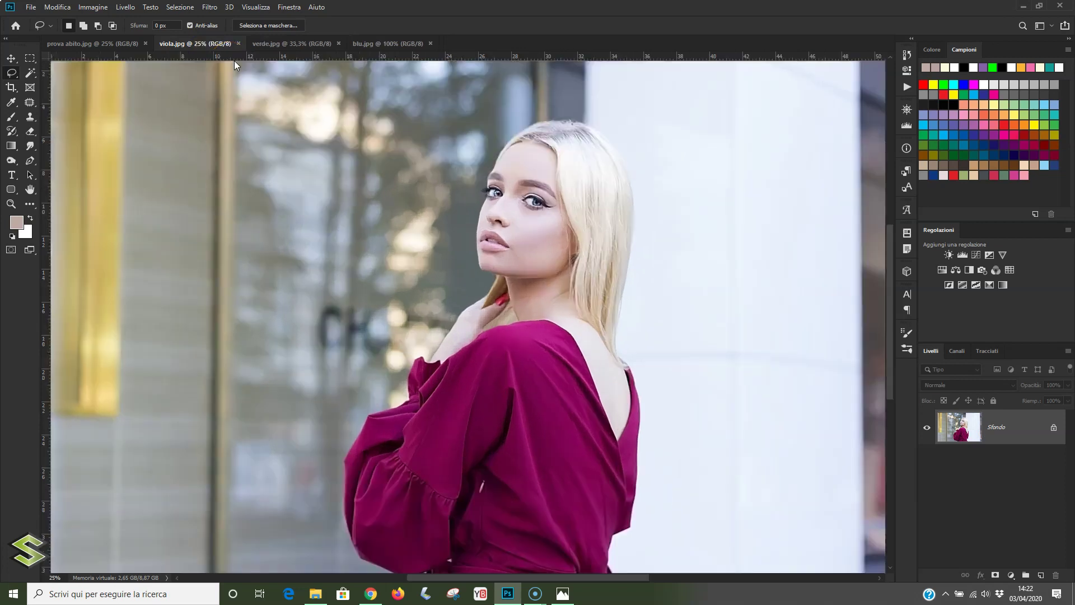
key("ctrl+plus")
key("ctrl+plus")
left_click_drag(444, 320, 363, 97)
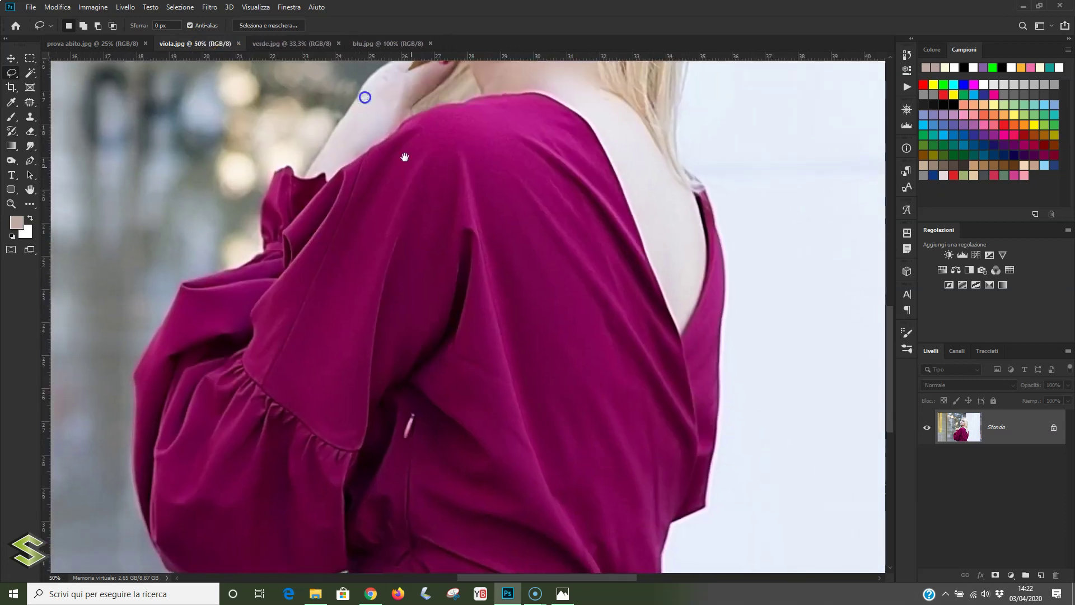
mouse_move(545, 168)
left_mouse_down()
mouse_move(305, 356)
mouse_move(292, 409)
mouse_move(297, 480)
mouse_move(332, 533)
mouse_move(434, 538)
mouse_move(596, 504)
mouse_move(647, 364)
left_mouse_up()
mouse_move(591, 274)
left_mouse_down()
mouse_move(526, 278)
mouse_move(428, 436)
mouse_move(396, 442)
mouse_move(402, 409)
mouse_move(464, 355)
mouse_move(482, 292)
mouse_move(551, 230)
left_mouse_up()
left_click_drag(542, 158, 544, 159)
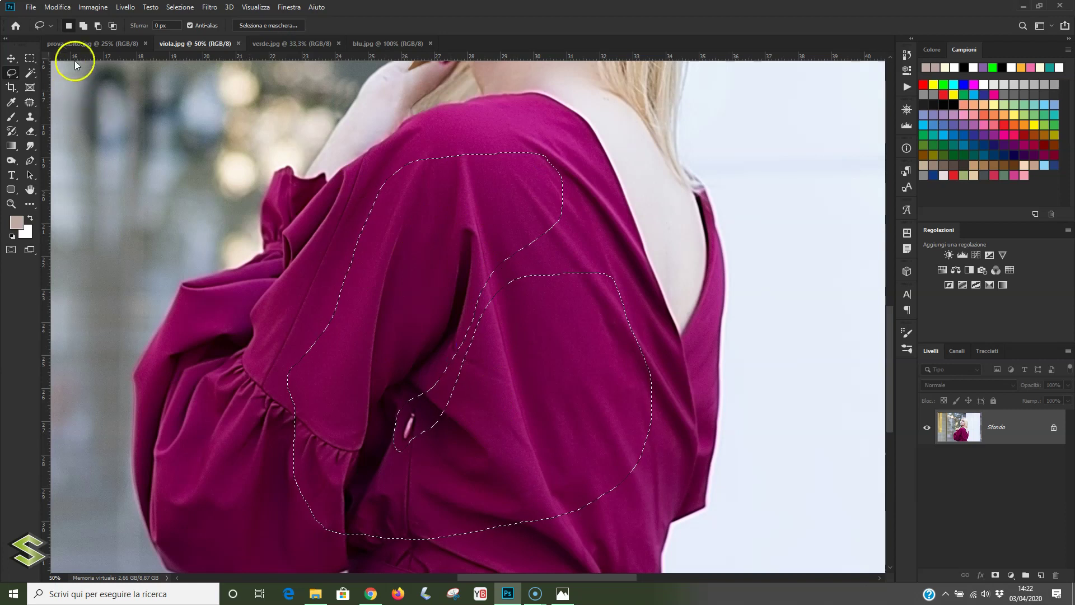
left_click(89, 45)
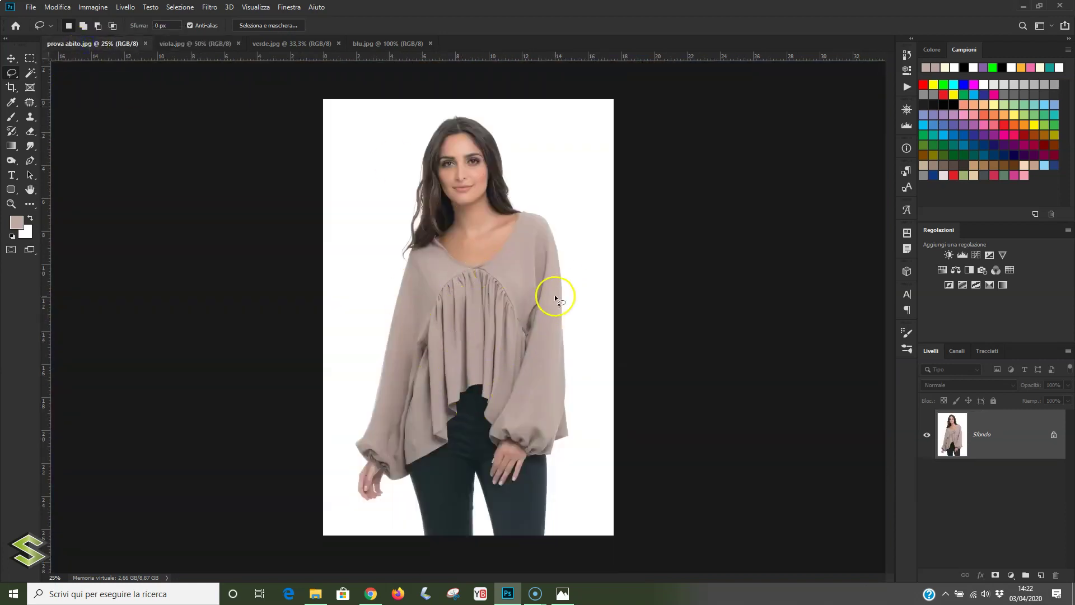
key("ctrl+plus")
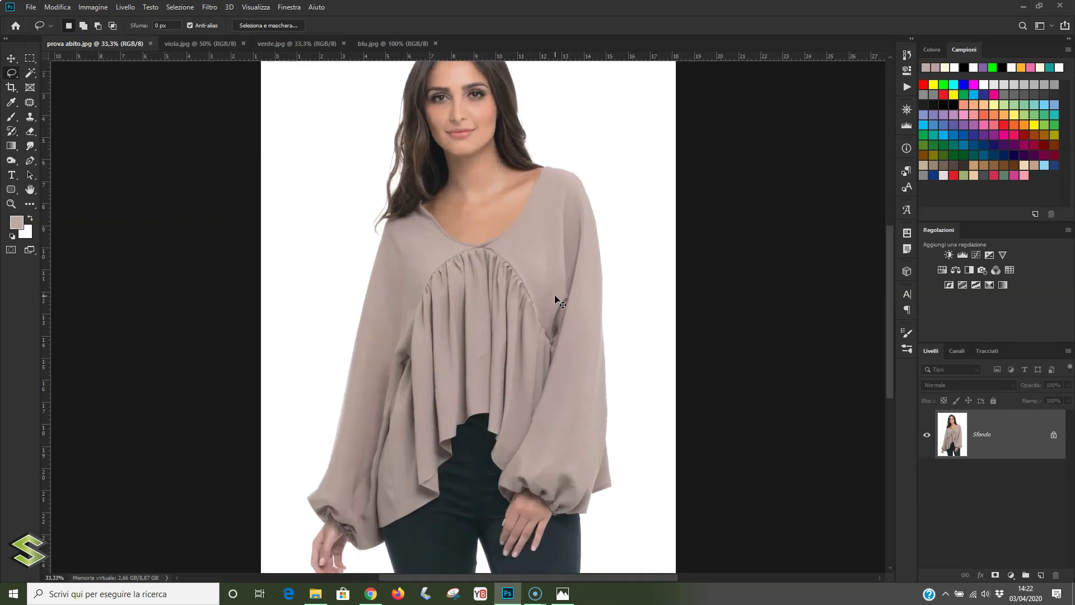
mouse_move(497, 297)
left_mouse_down()
mouse_move(458, 314)
mouse_move(457, 301)
left_mouse_up()
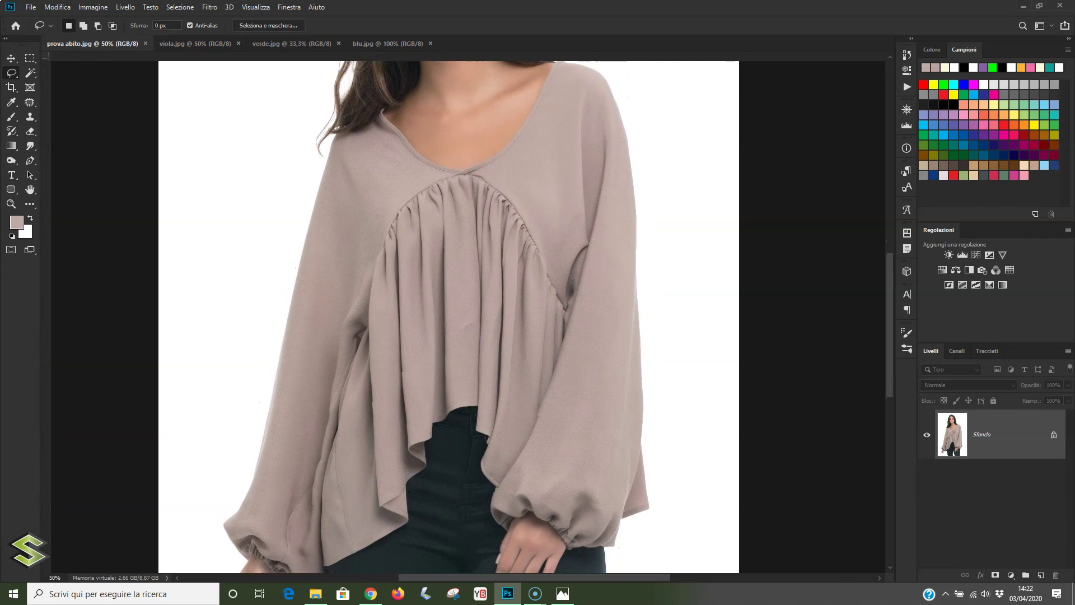
key("ctrl+r")
left_click_drag(476, 381, 479, 359)
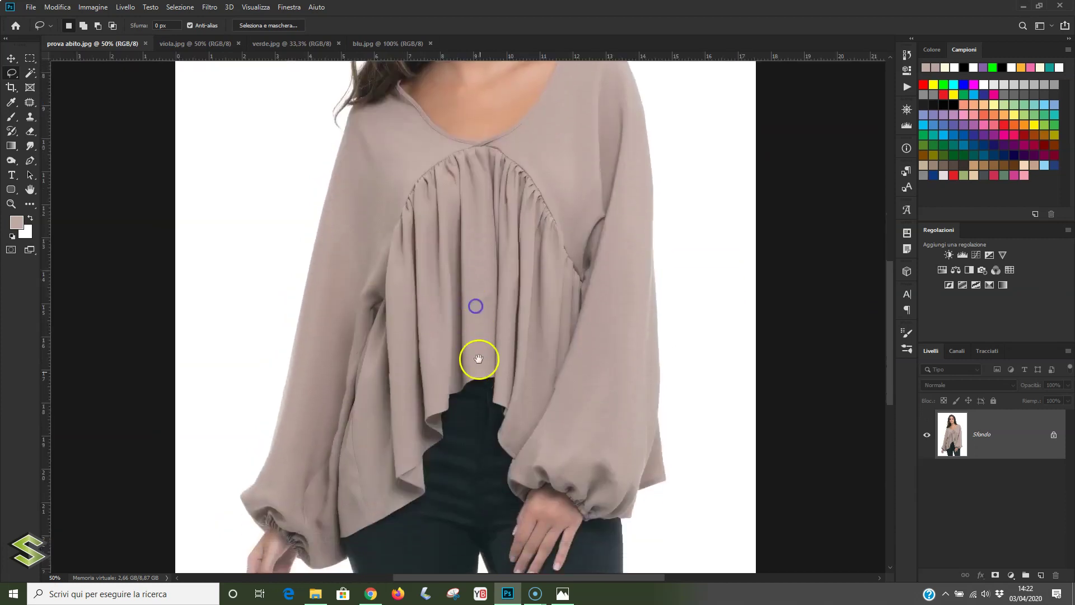
key("ctrl+r")
mouse_move(499, 257)
left_mouse_down()
mouse_move(506, 319)
mouse_move(501, 247)
mouse_move(495, 375)
mouse_move(402, 386)
left_mouse_up()
key("ctrl+r")
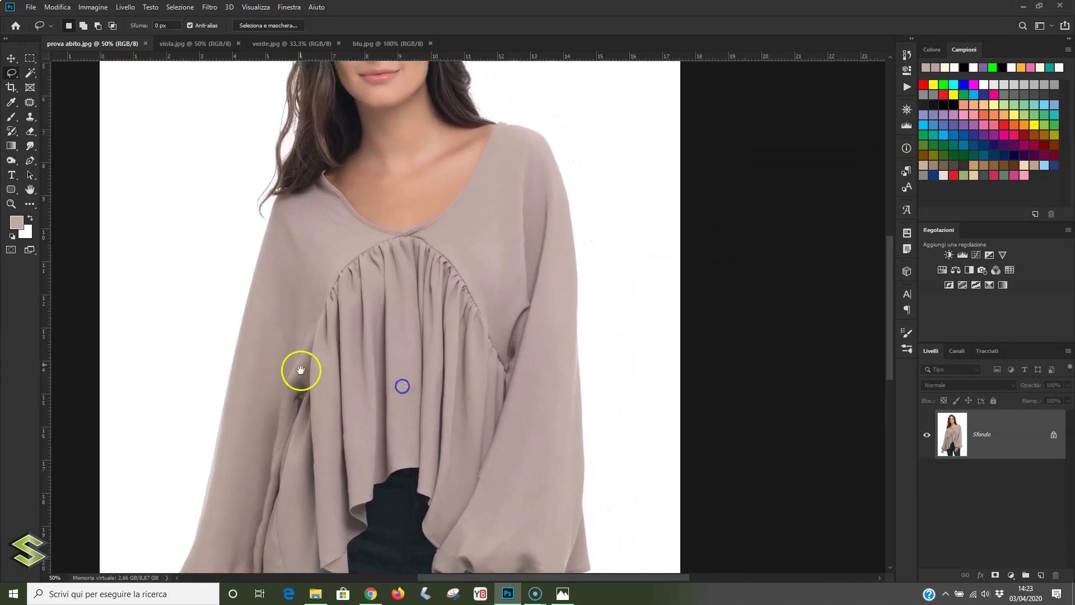
mouse_move(526, 379)
left_mouse_down()
mouse_move(511, 312)
mouse_move(462, 220)
left_mouse_up()
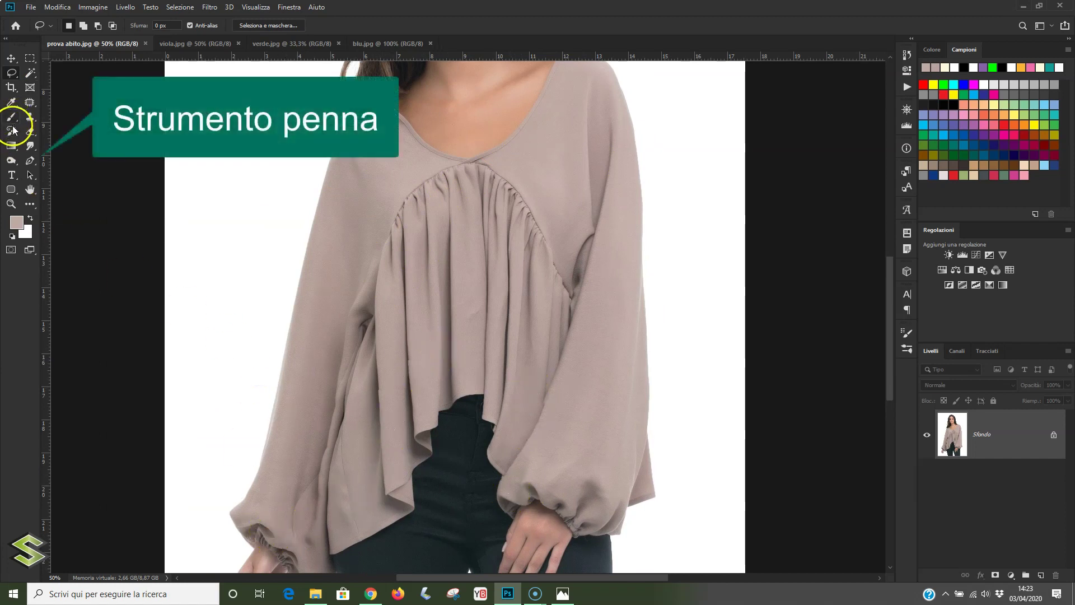
- Select the Pen tool and zoom to 200% on the blouse cuff
left_click(30, 160)
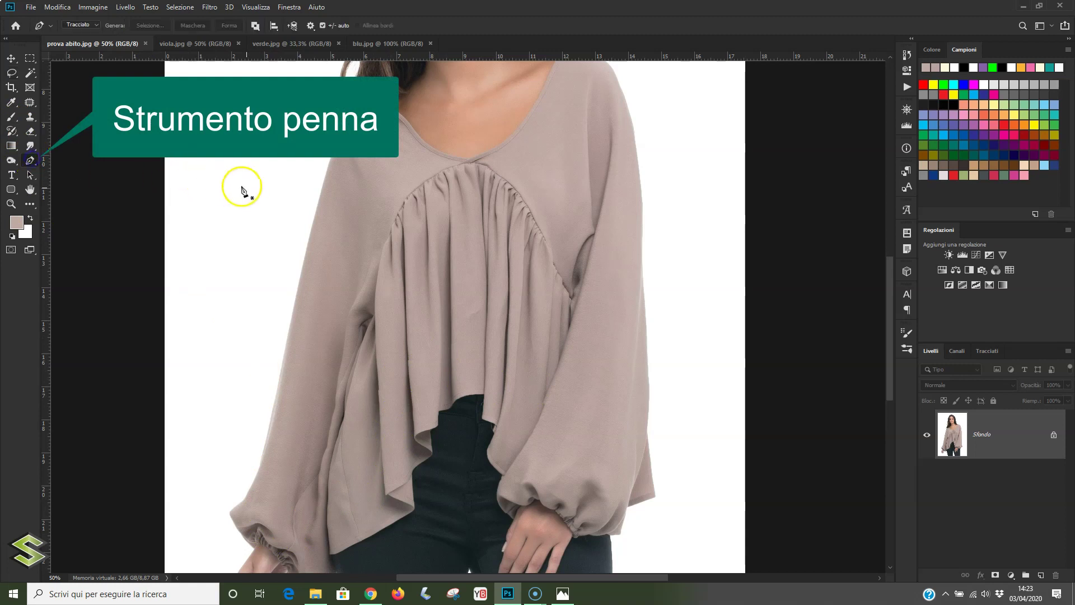
key("ctrl+plus")
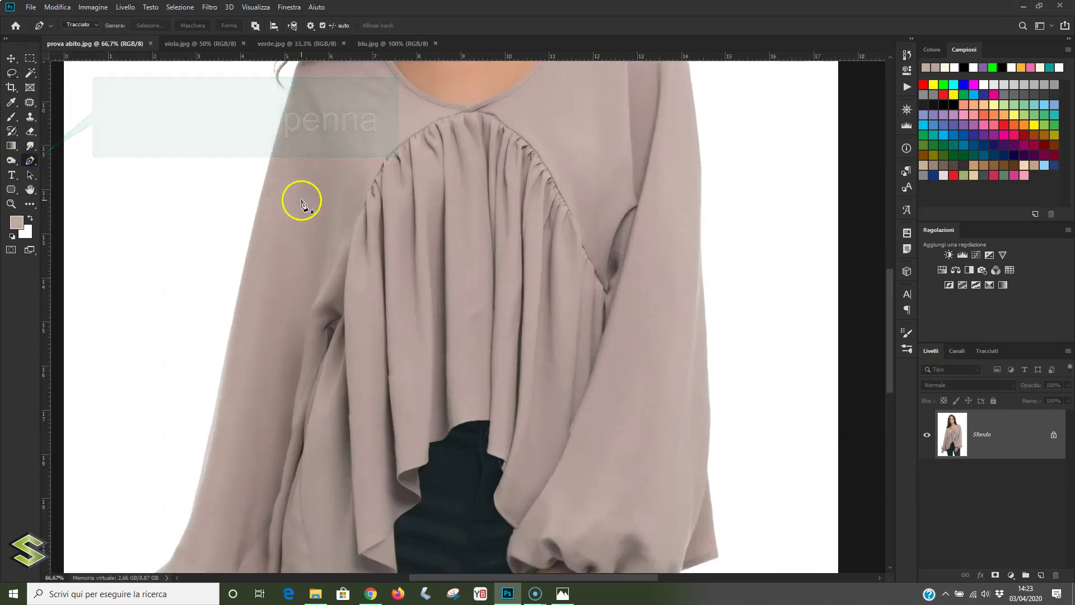
key("ctrl+plus")
mouse_move(308, 355)
left_mouse_down()
mouse_move(394, 225)
mouse_move(440, 78)
left_mouse_up()
left_click_drag(420, 276, 438, 230)
left_click_drag(412, 312, 504, 168)
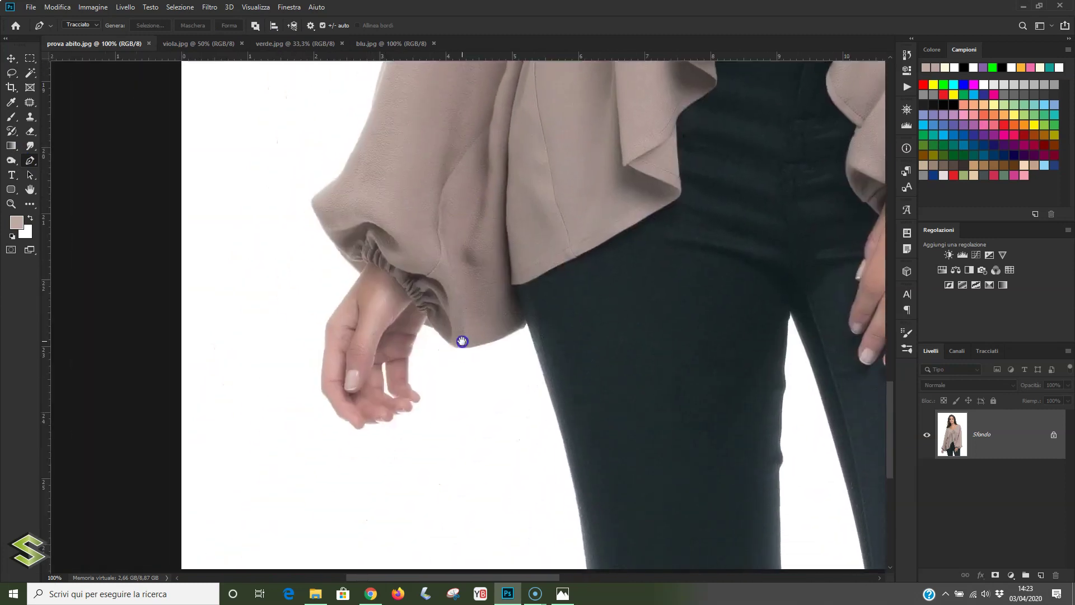
key("ctrl+plus")
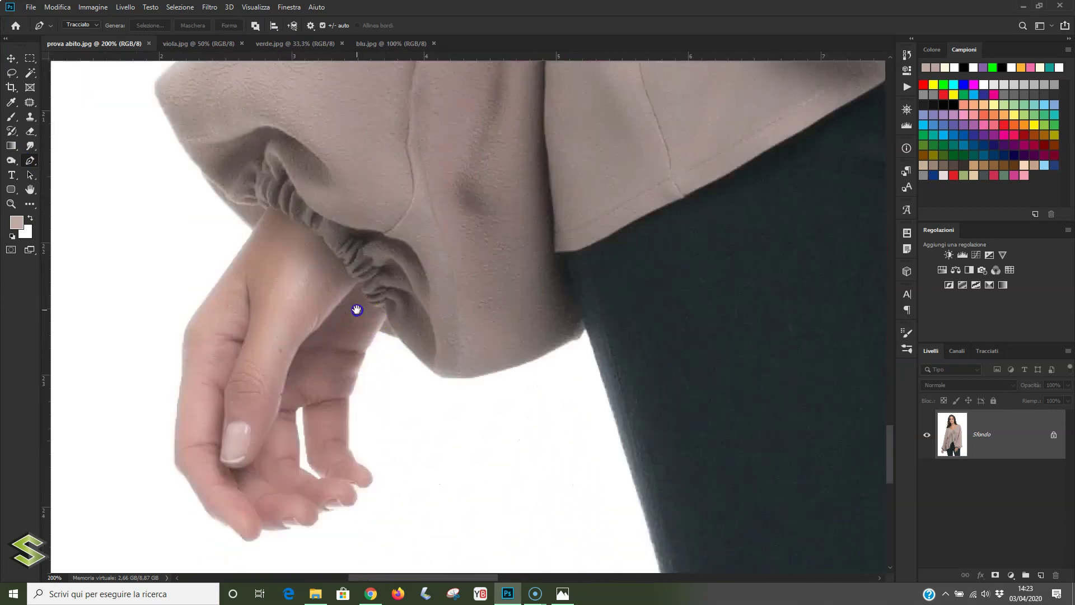
left_click_drag(357, 310, 427, 439)
- Place pen anchor points along the gathered cuff and sleeve edge
left_click(423, 407)
left_click(422, 402)
left_click(393, 365)
left_click(371, 349)
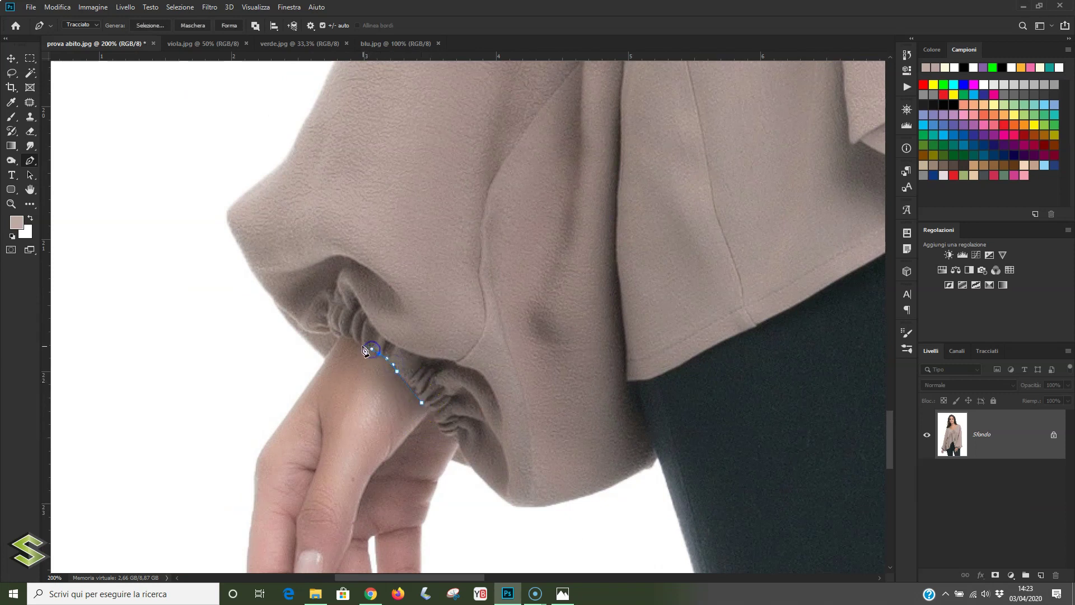
left_click(358, 340)
left_click(259, 283)
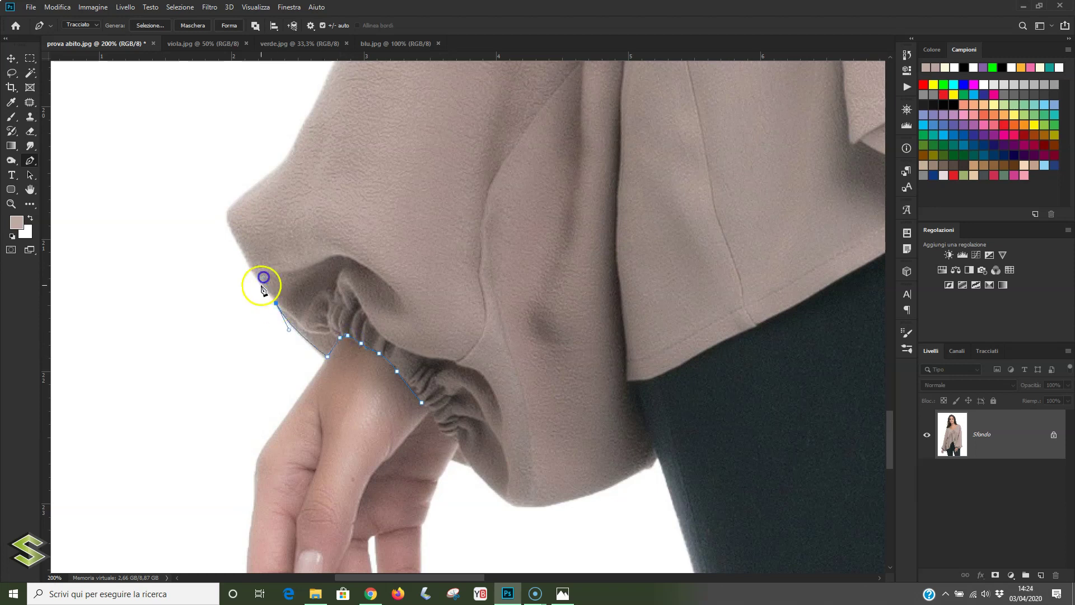
- Trace the path along the shoulder and neckline, then load the work path as a selection
scroll(259, 283, "up", 3)
left_click_drag(252, 293, 450, 302)
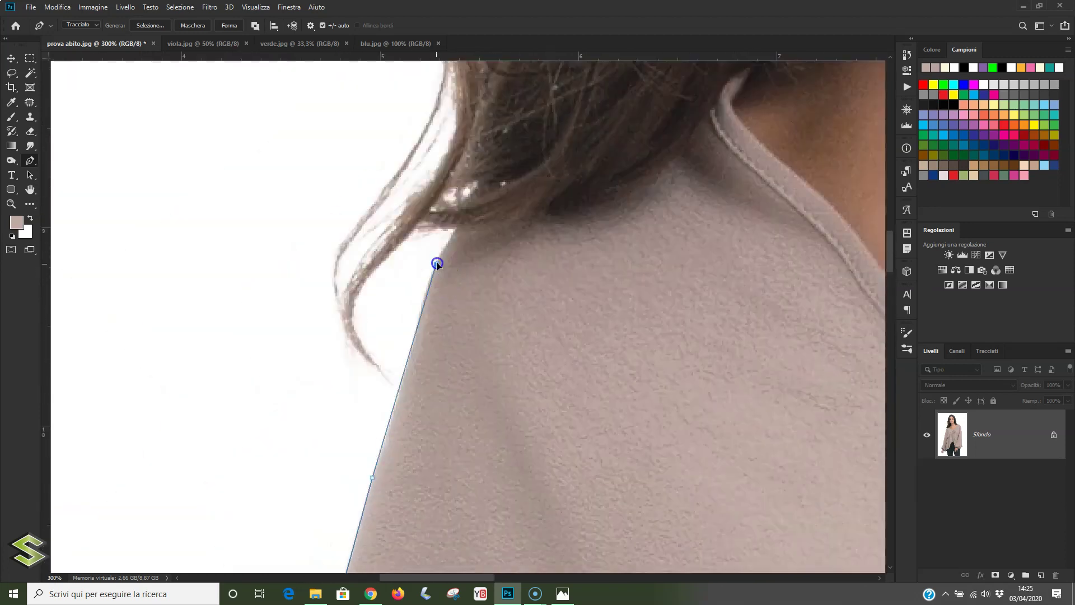
scroll(452, 451, "up", 3)
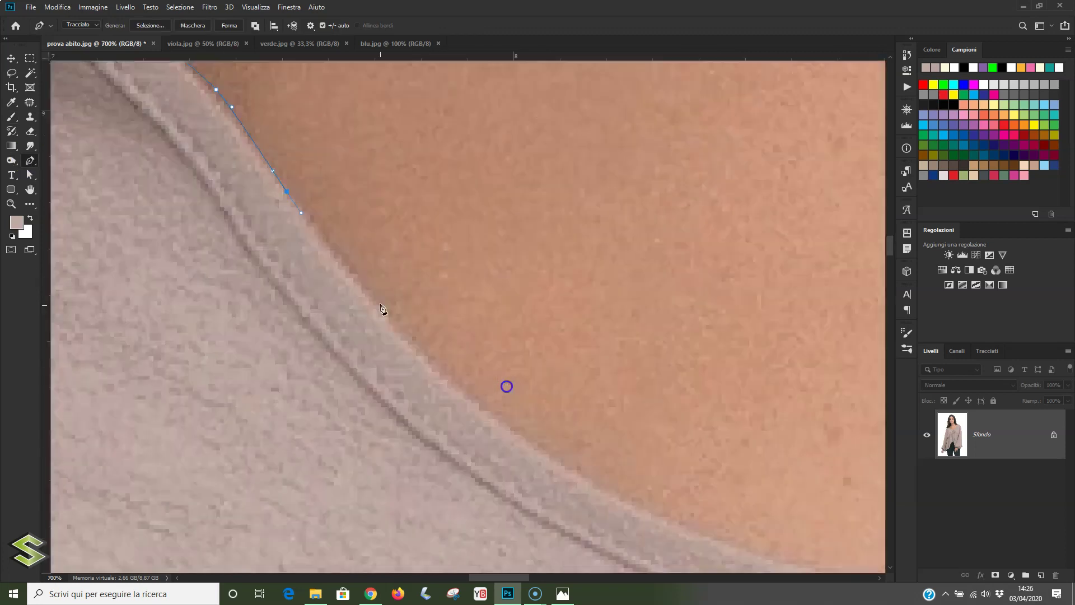
left_click_drag(526, 404, 571, 277)
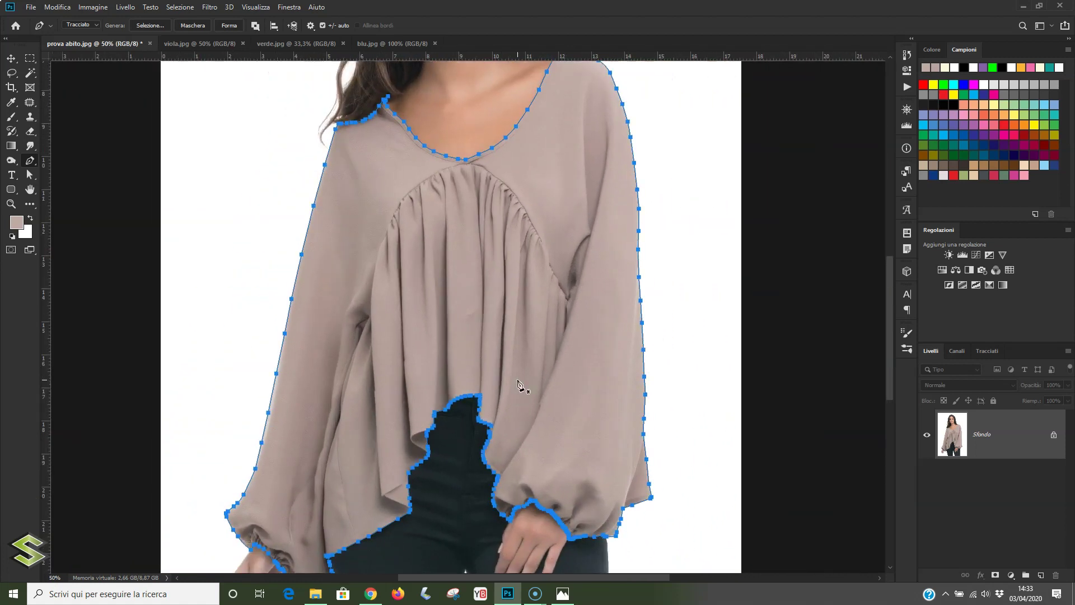
scroll(538, 297, "down", 1)
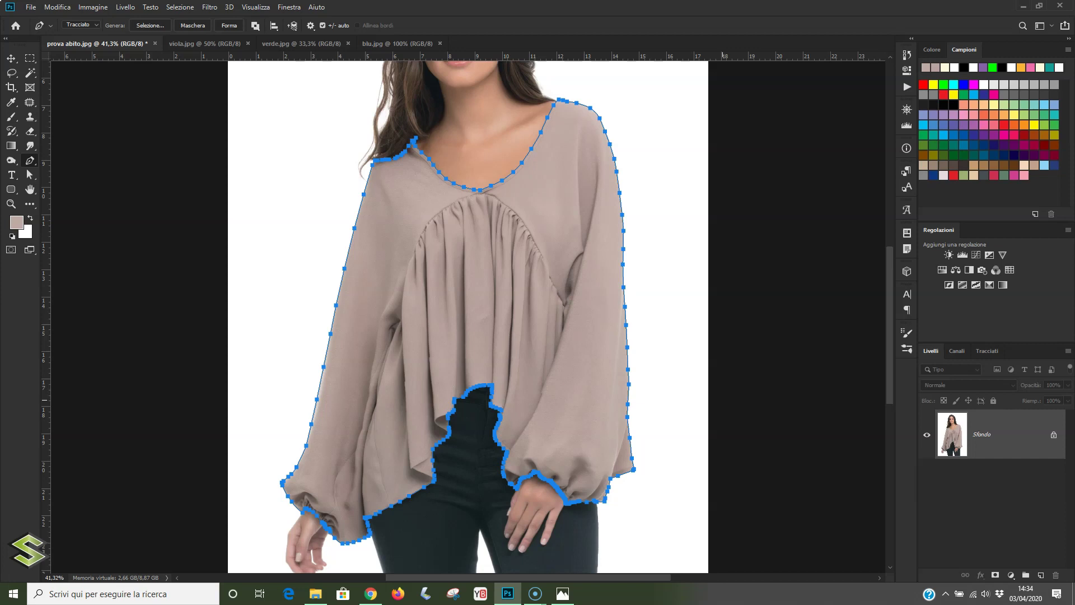
left_click(989, 352)
left_click(925, 371, "ctrl")
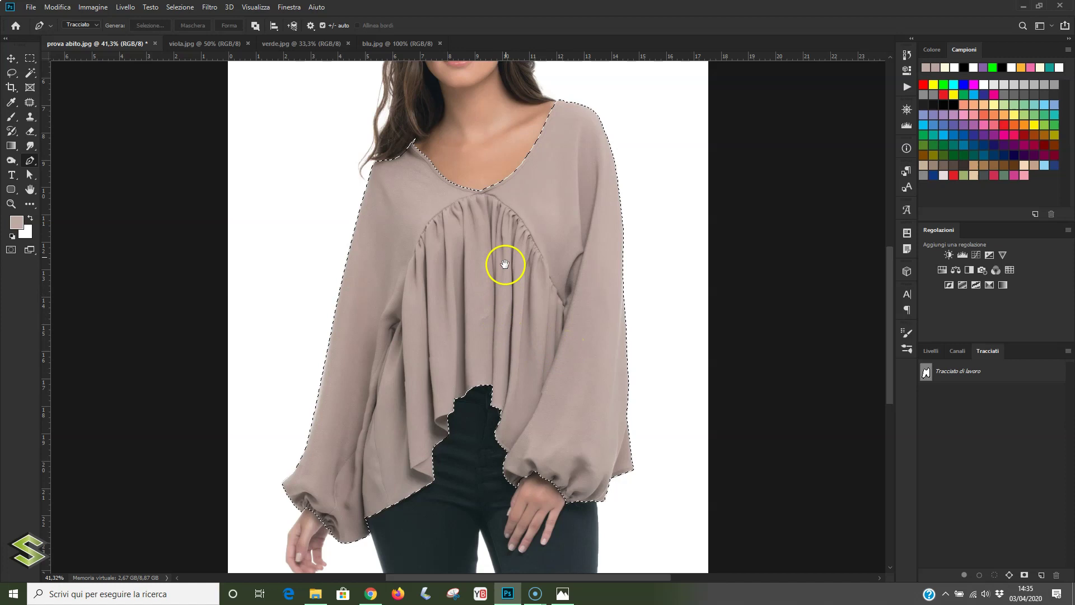
- Zoom out and pan to the model's head, then open the Image menu's adjustments
scroll(504, 416, "down", 1)
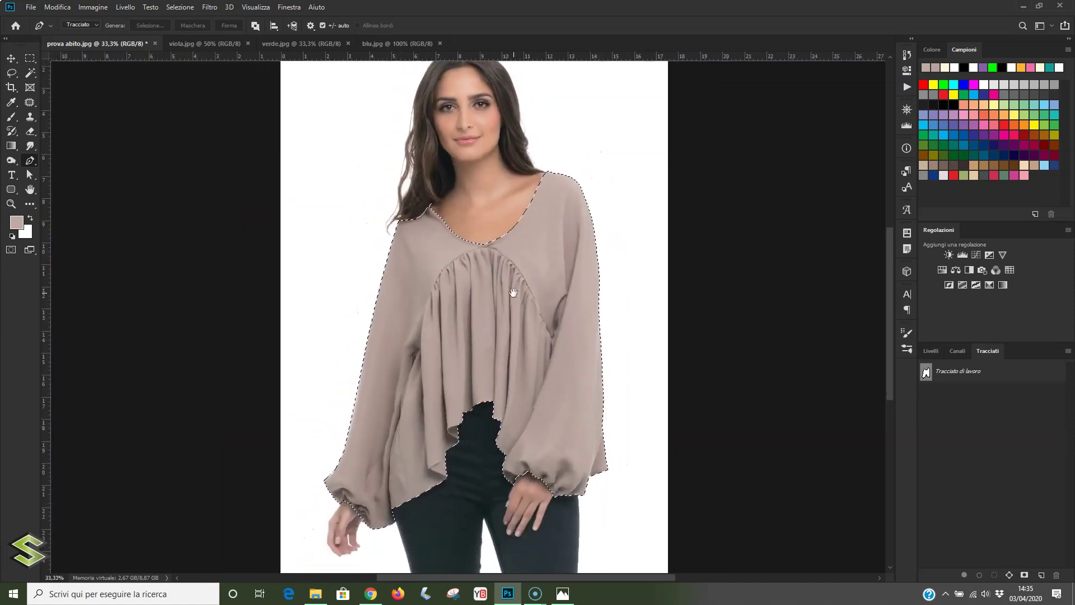
key("ctrl+r")
left_click_drag(504, 250, 509, 287)
key("ctrl+r")
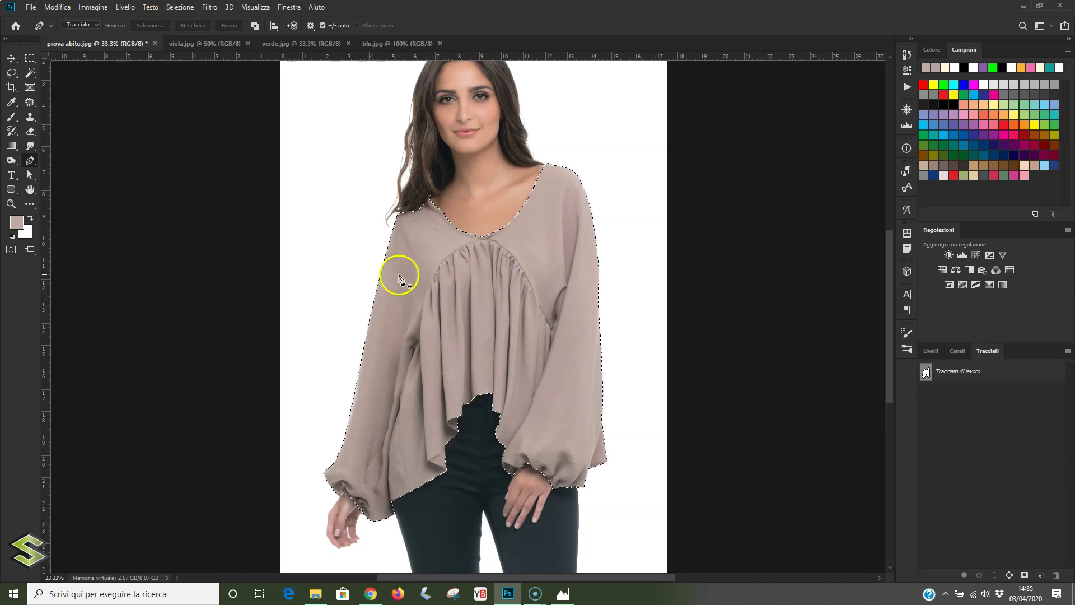
left_click(94, 7)
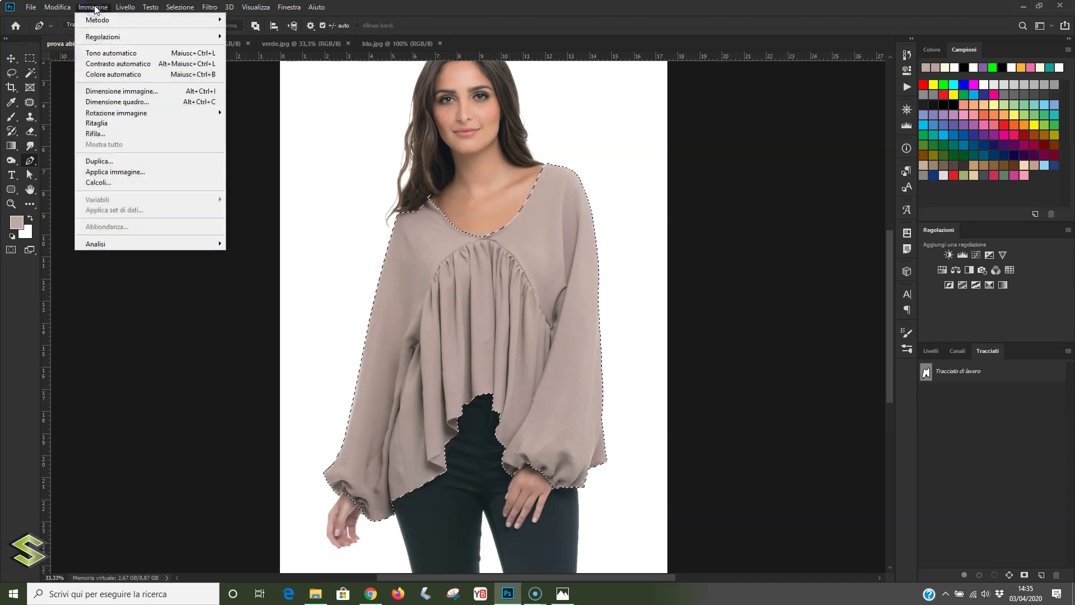
mouse_move(103, 37)
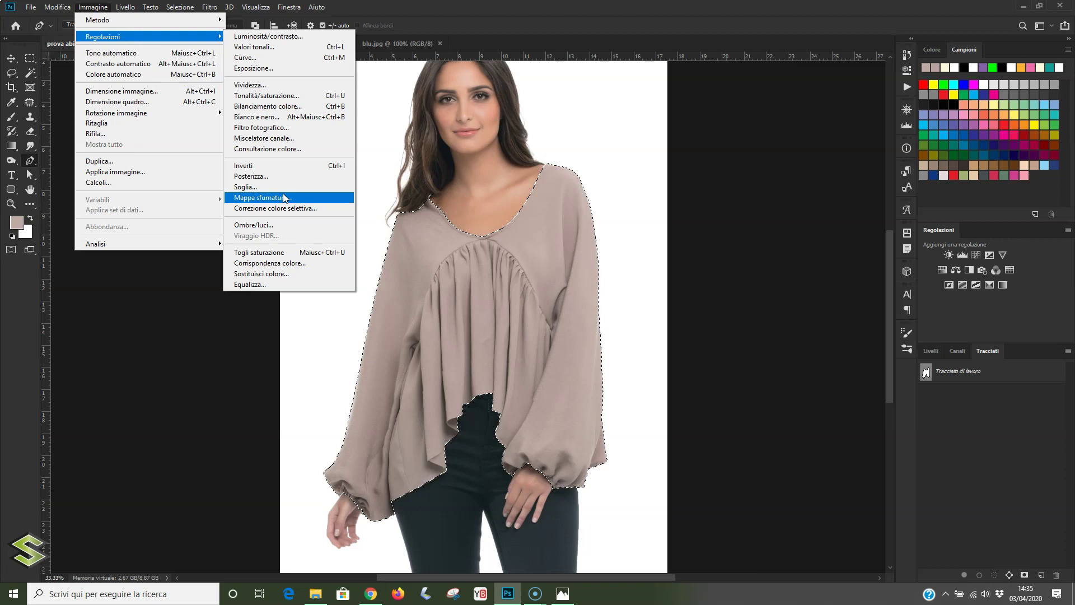
- Open Match Color and set Source to viola.jpg, layer Sfondo, for a magenta preview
left_click(297, 264)
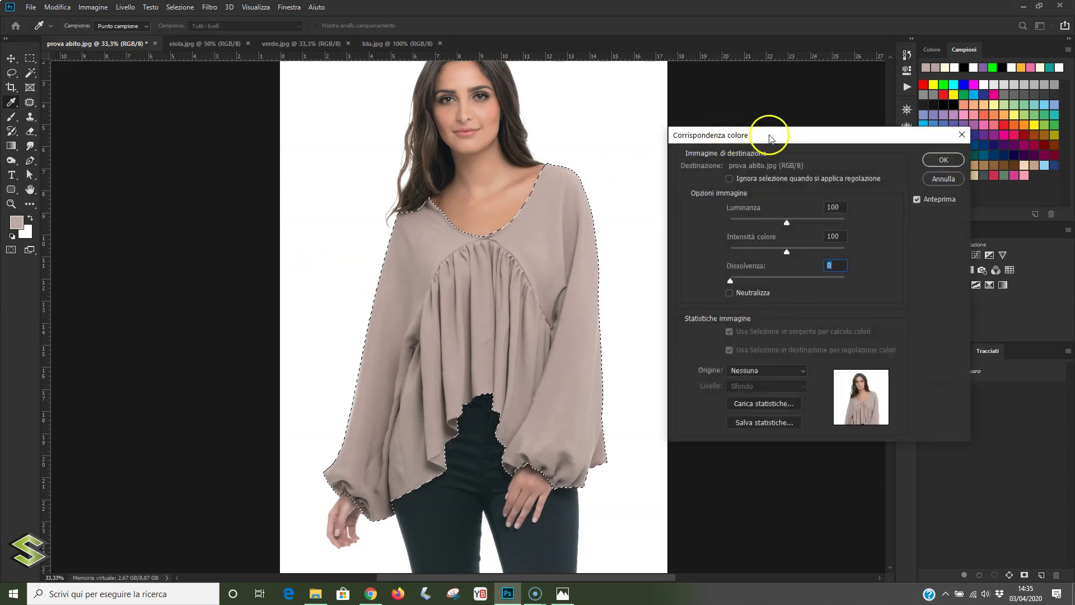
left_click_drag(770, 139, 729, 146)
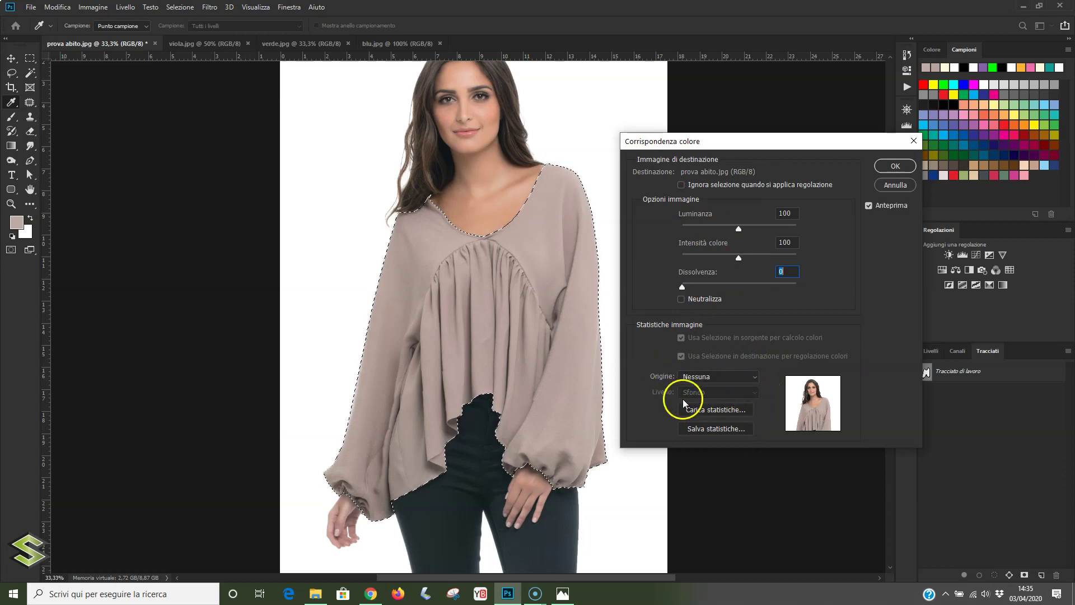
left_click(738, 378)
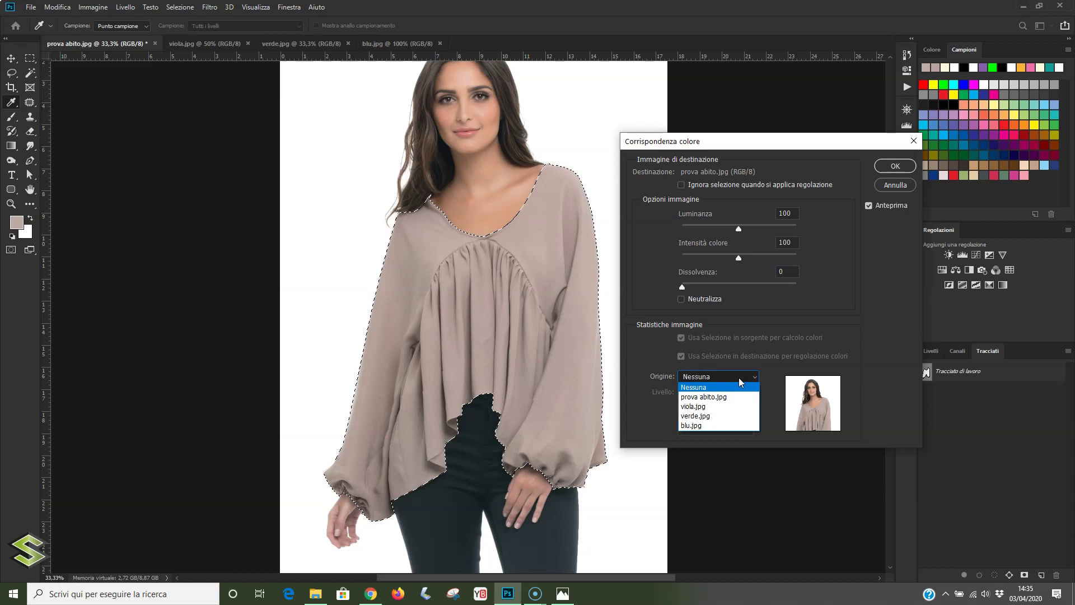
left_click(739, 378)
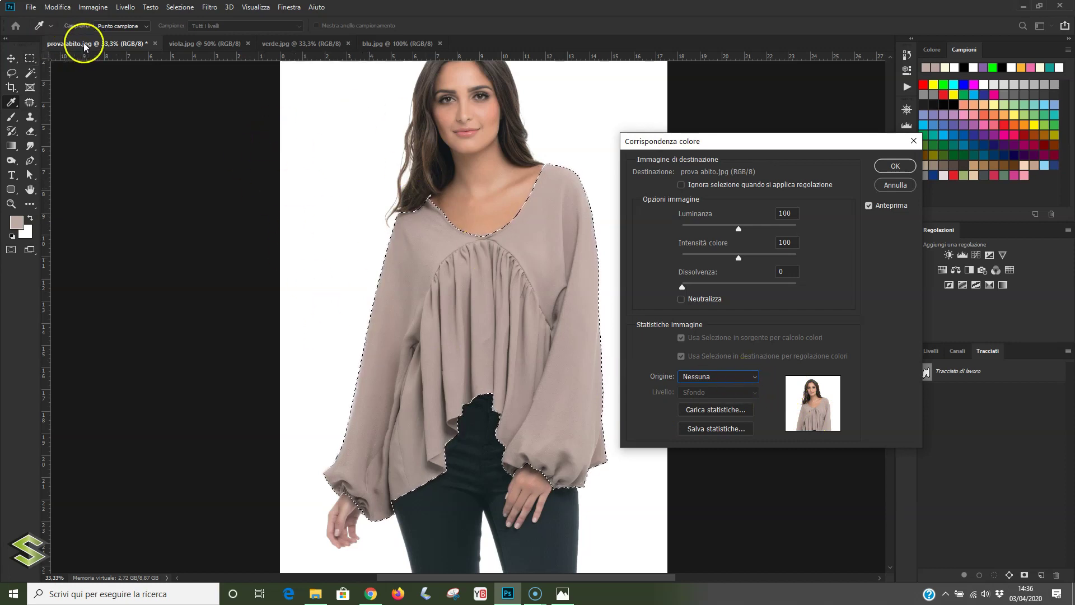
left_click(727, 377)
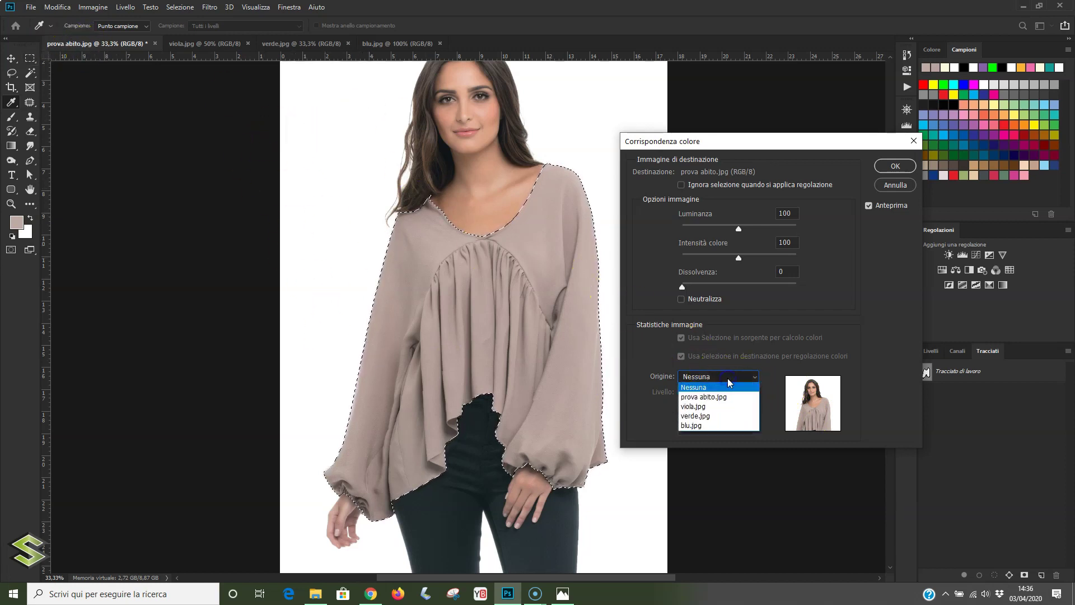
left_click(708, 399)
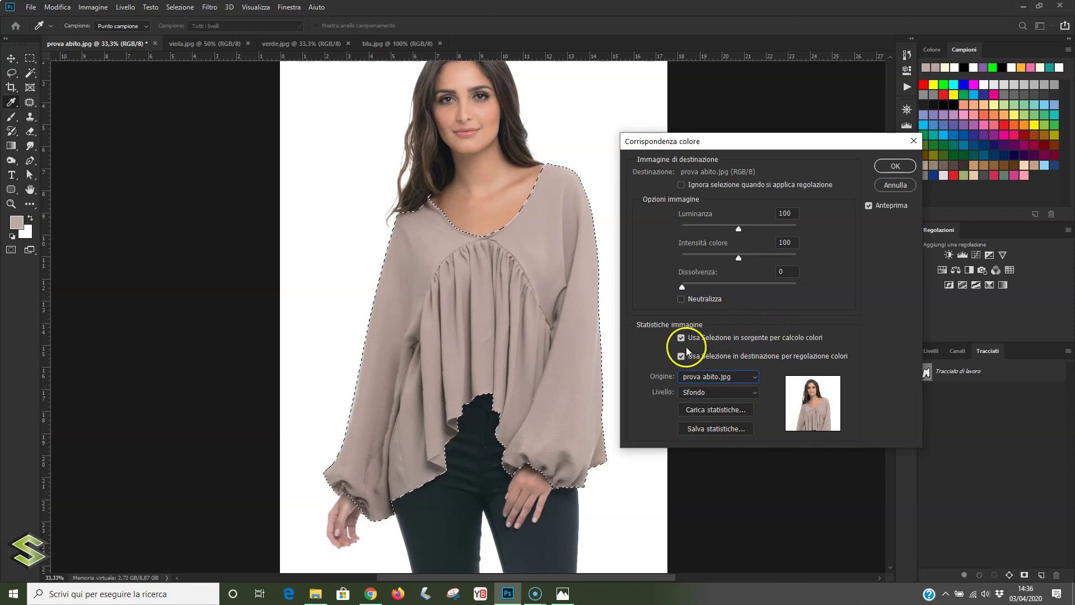
left_click(731, 376)
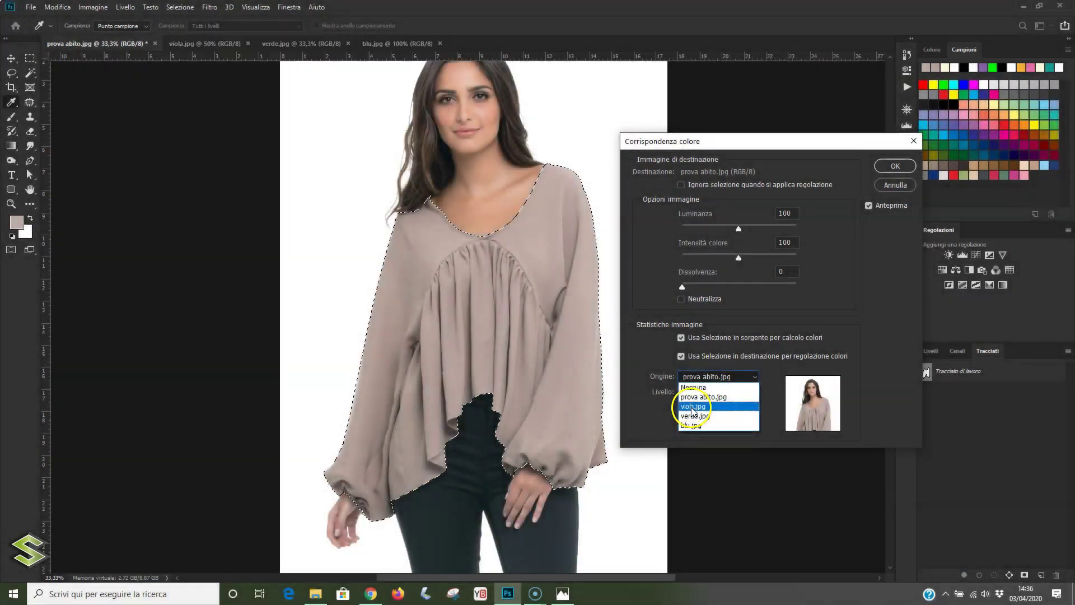
left_click(692, 407)
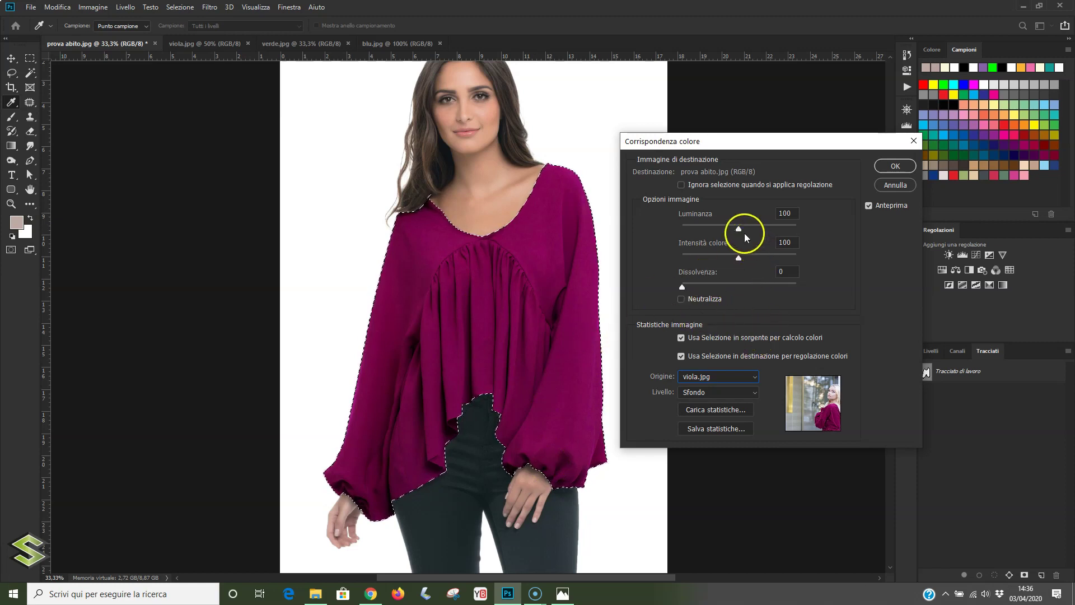
- Experiment with the Luminance and Fade sliders on the magenta Match Color preview
left_click_drag(739, 228, 742, 229)
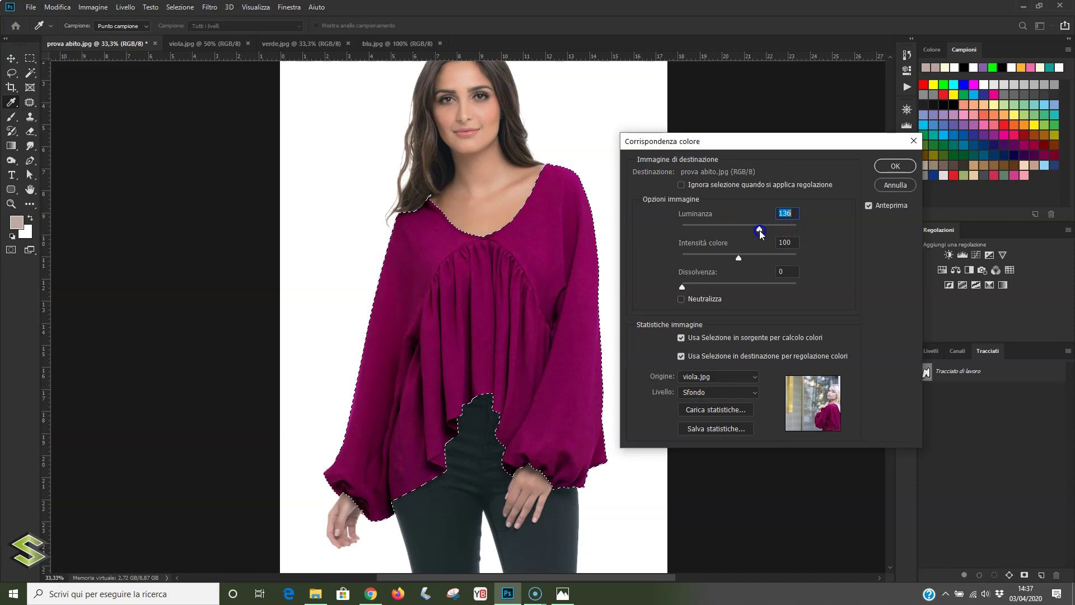
left_click_drag(780, 232, 796, 232)
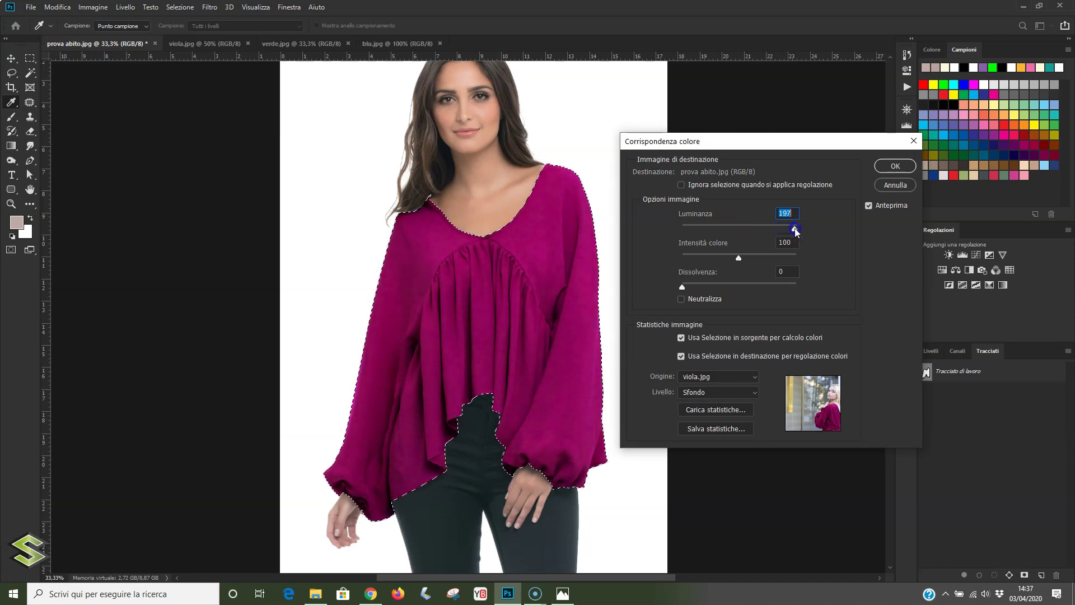
mouse_move(707, 231)
left_mouse_down()
mouse_move(683, 230)
mouse_move(759, 230)
mouse_move(739, 257)
left_mouse_up()
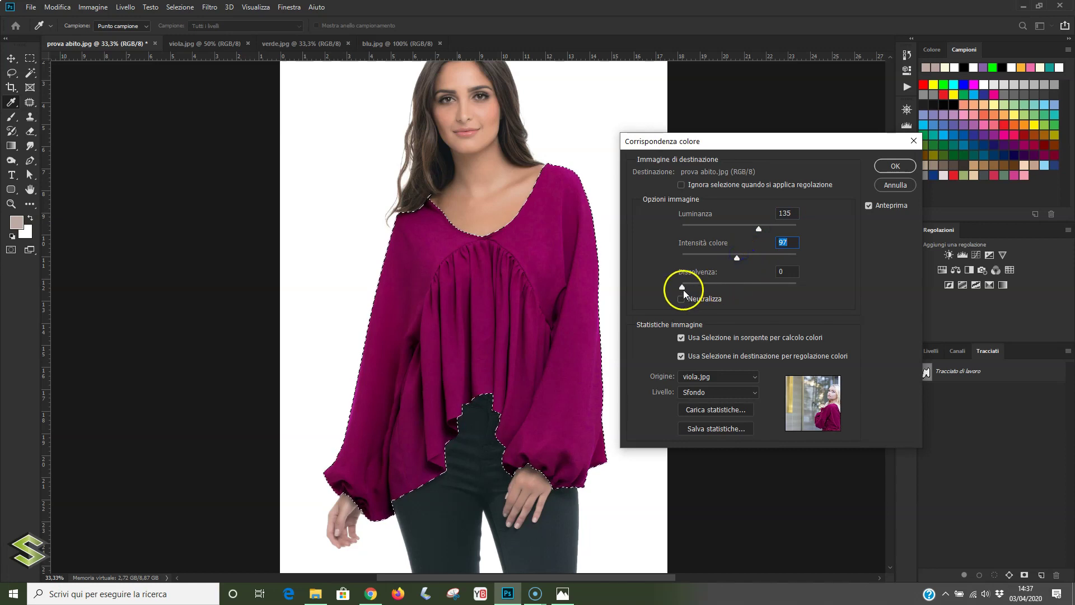
left_click_drag(683, 286, 767, 288)
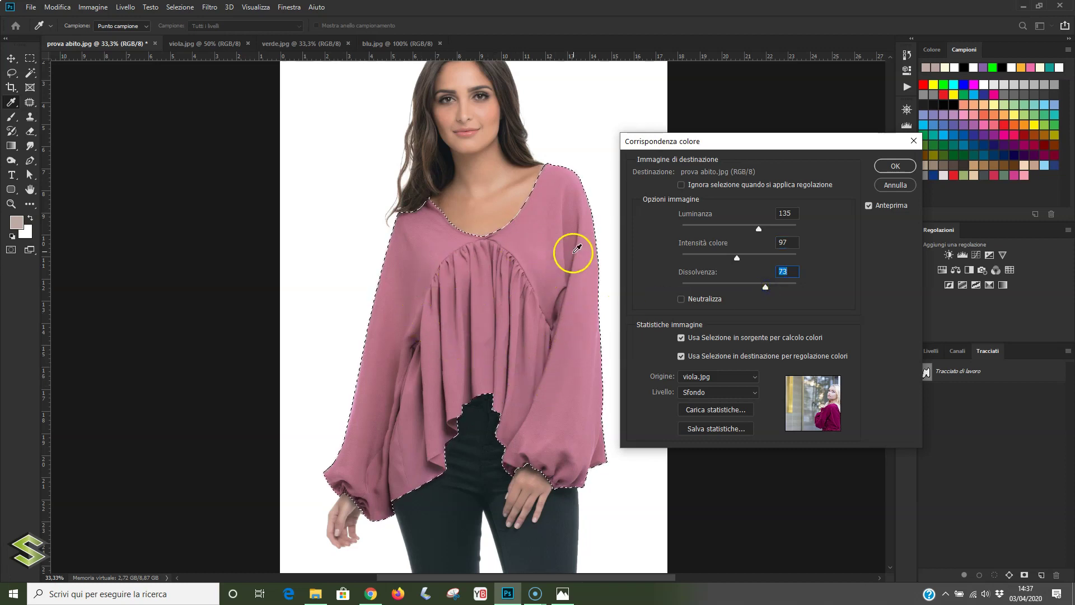
left_click_drag(766, 287, 672, 286)
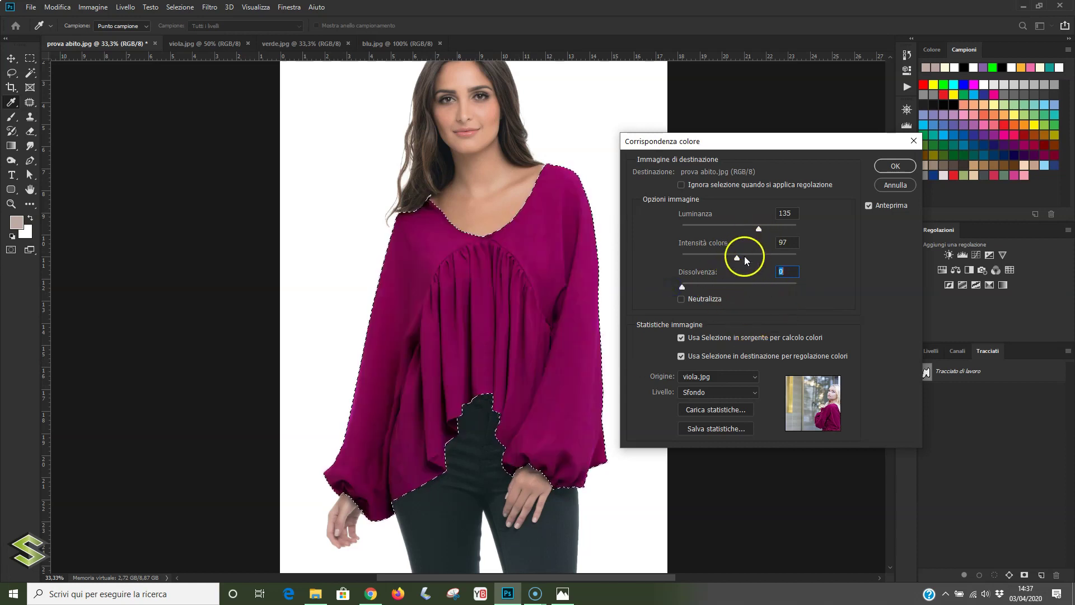
left_click_drag(759, 229, 778, 229)
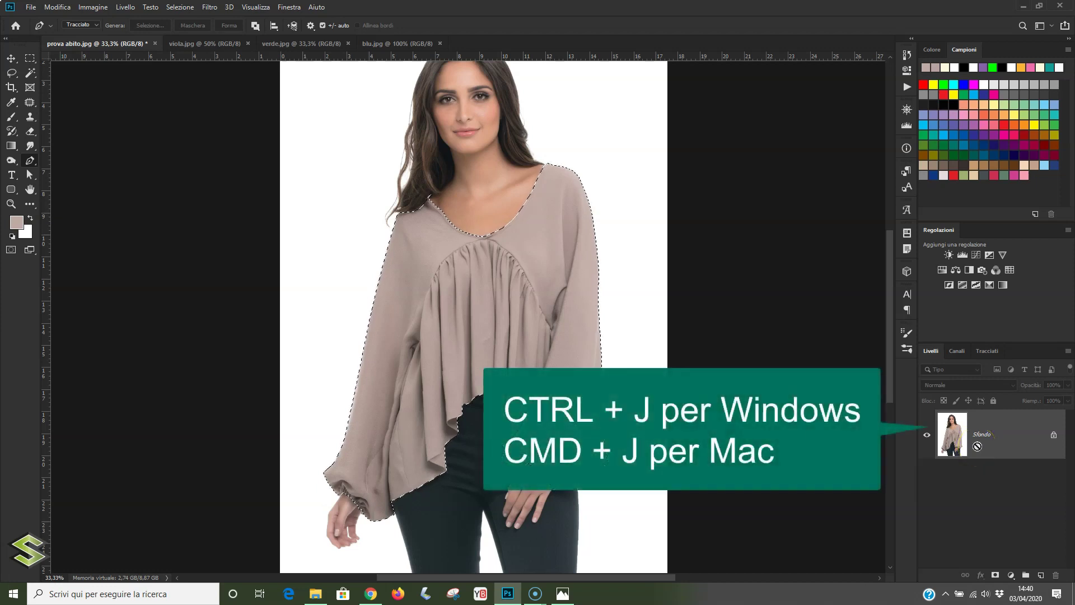
- Copy the blouse to Livello 1 with Ctrl+J and toggle Sfondo to check the cut-out
key("ctrl+j")
left_click(928, 435)
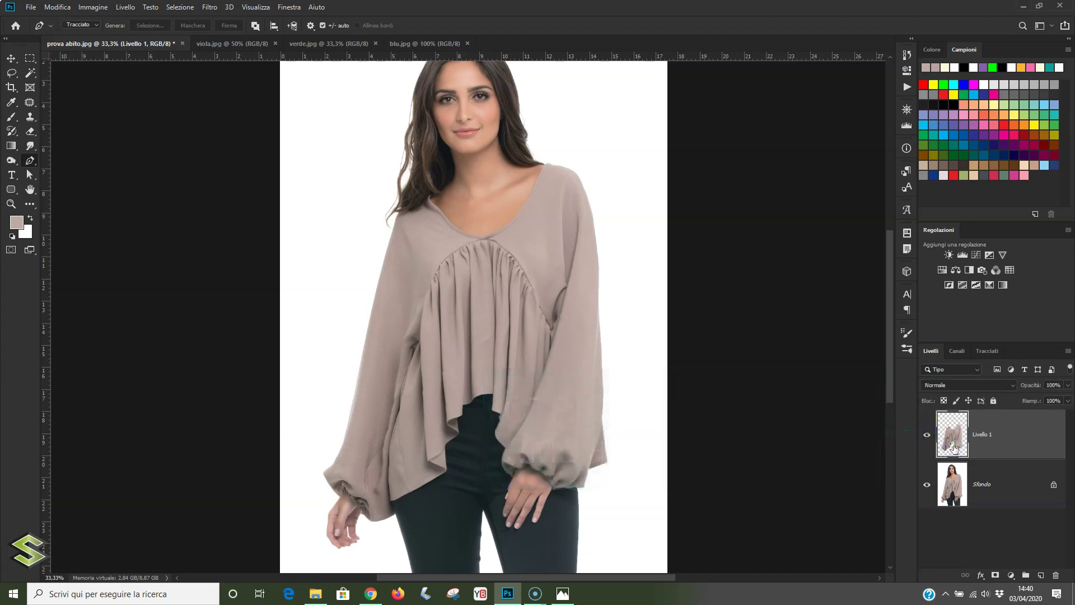
left_click(926, 485)
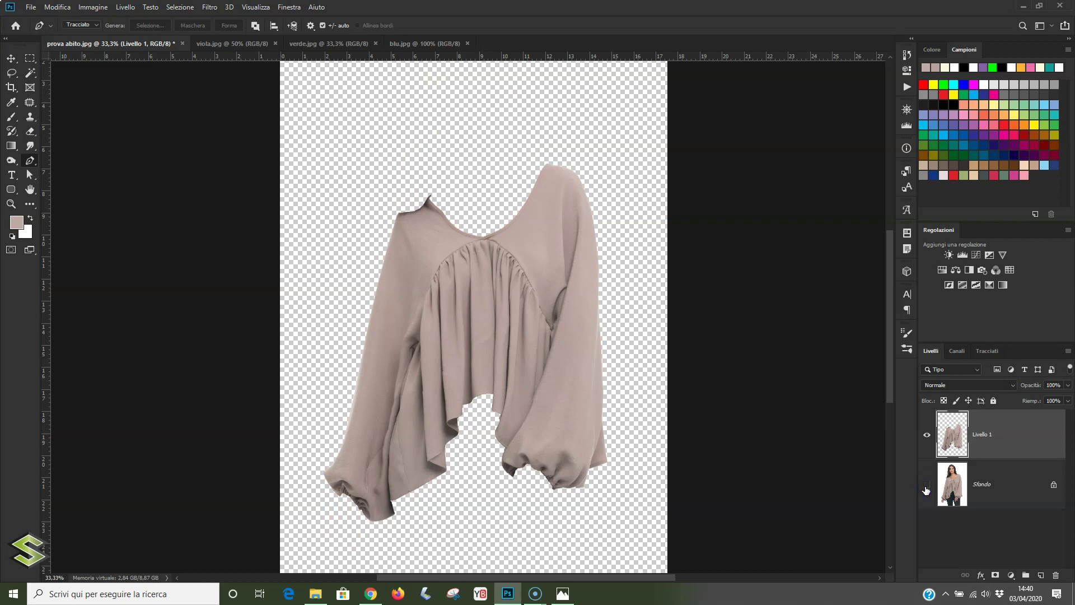
left_click(926, 485)
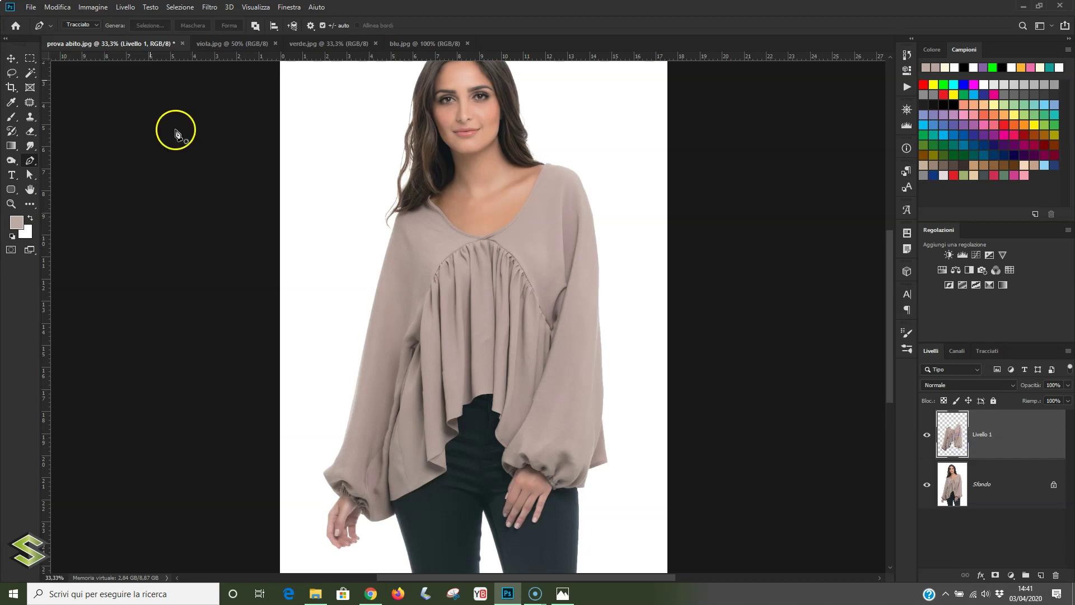
left_click(93, 7)
mouse_move(103, 36)
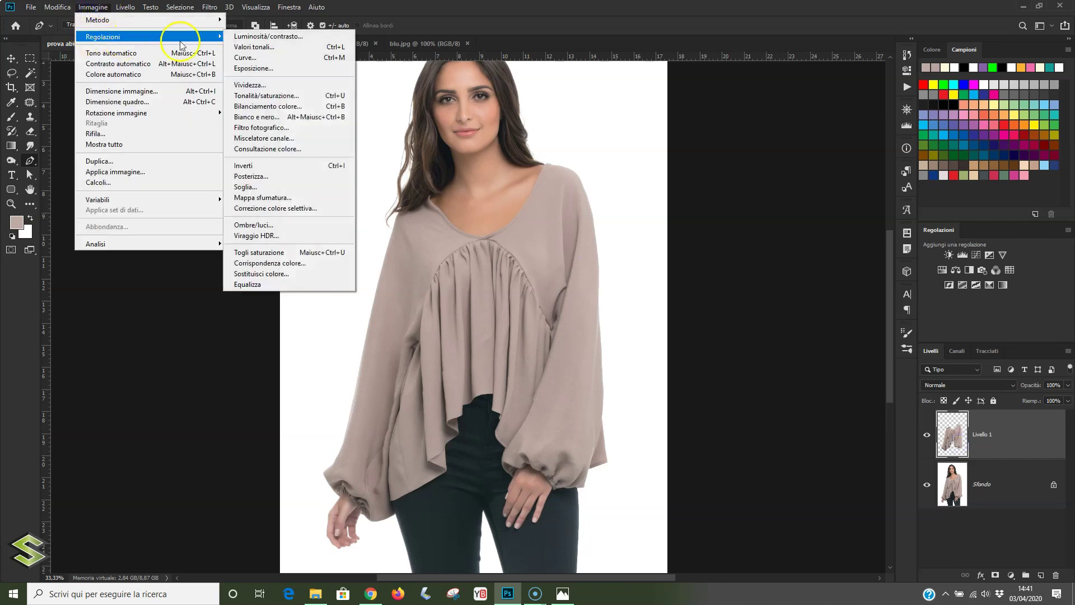
- Apply Match Color to Livello 1 with viola.jpg as source and Luminance 131
left_click(300, 263)
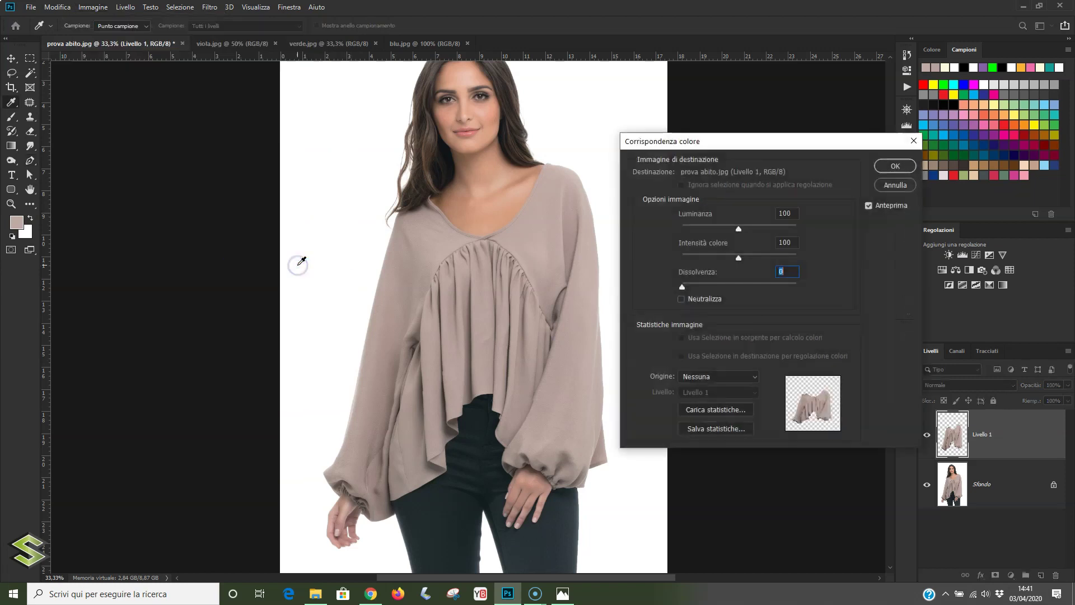
left_click(755, 381)
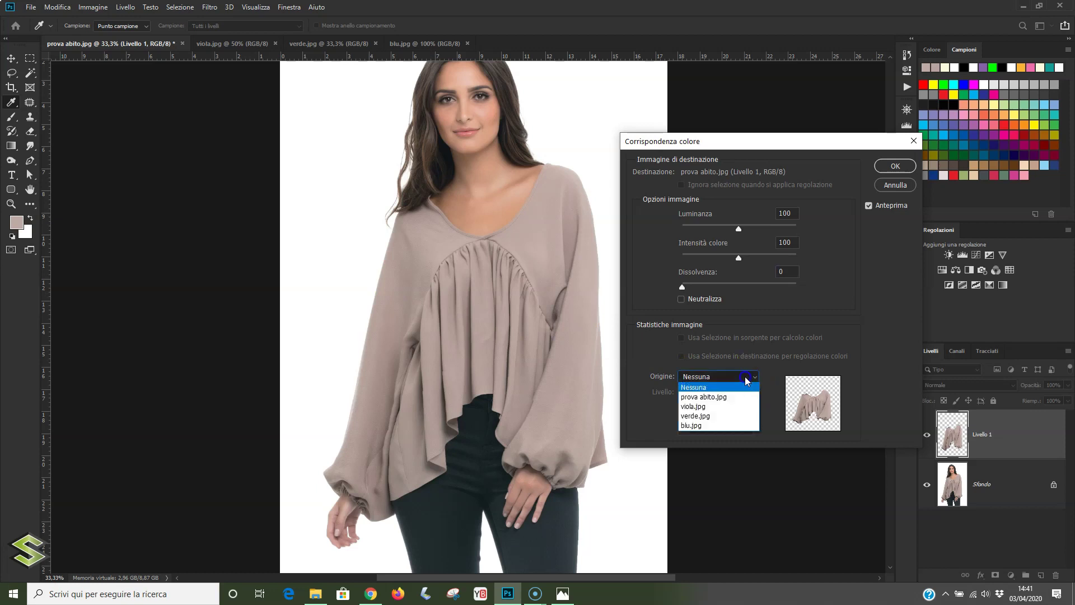
left_click(721, 407)
left_click(681, 337)
left_click(682, 339)
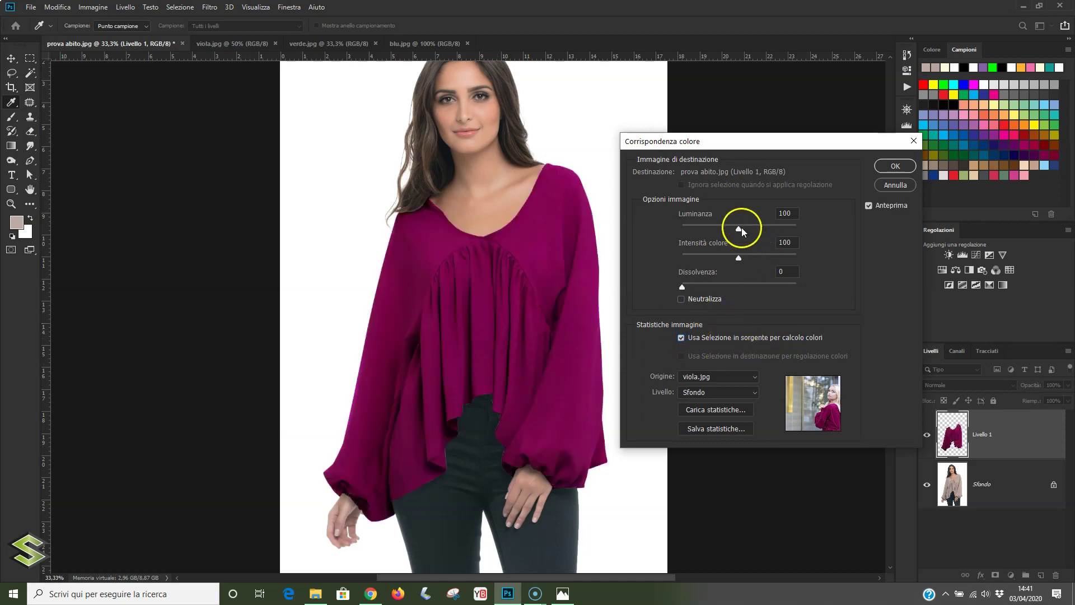
left_click_drag(739, 228, 757, 229)
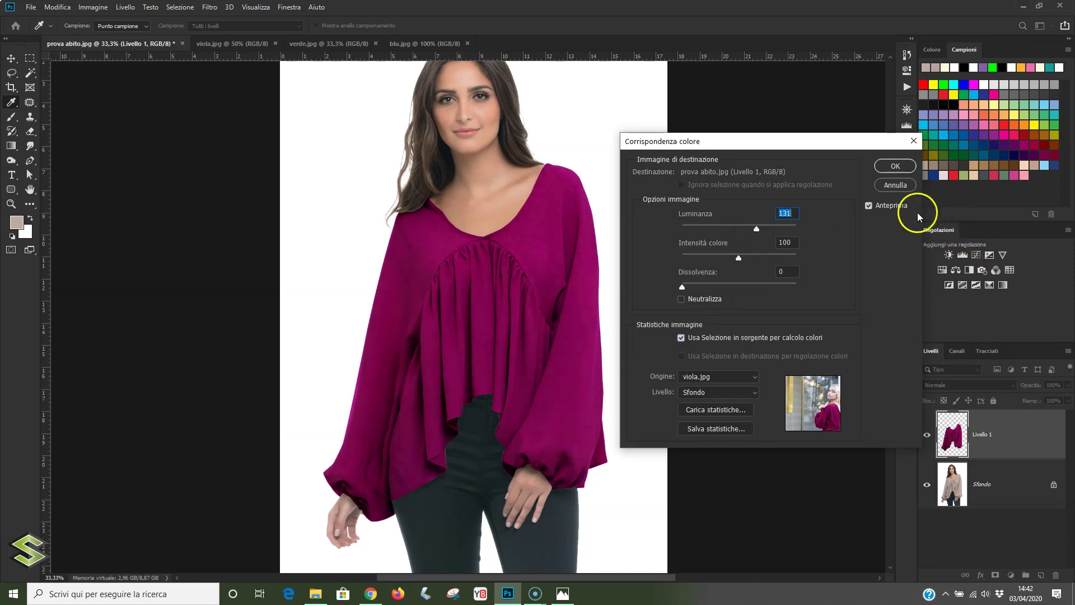
left_click(896, 167)
key("p")
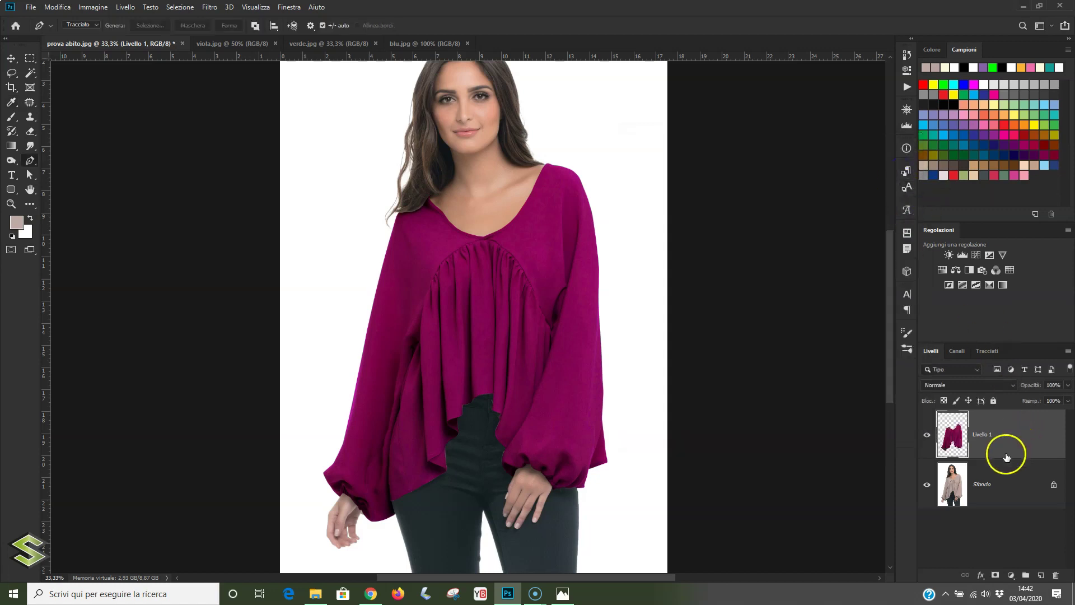
- Load the blouse outline and copy the beige blouse from Sfondo onto two new layers
left_click(954, 445, "ctrl")
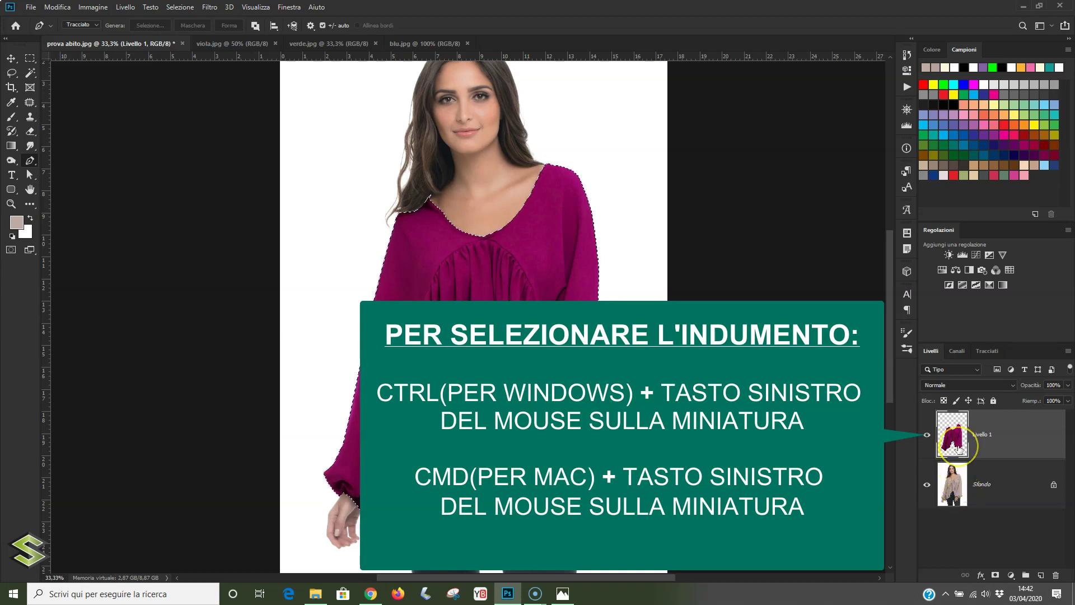
left_click(952, 482)
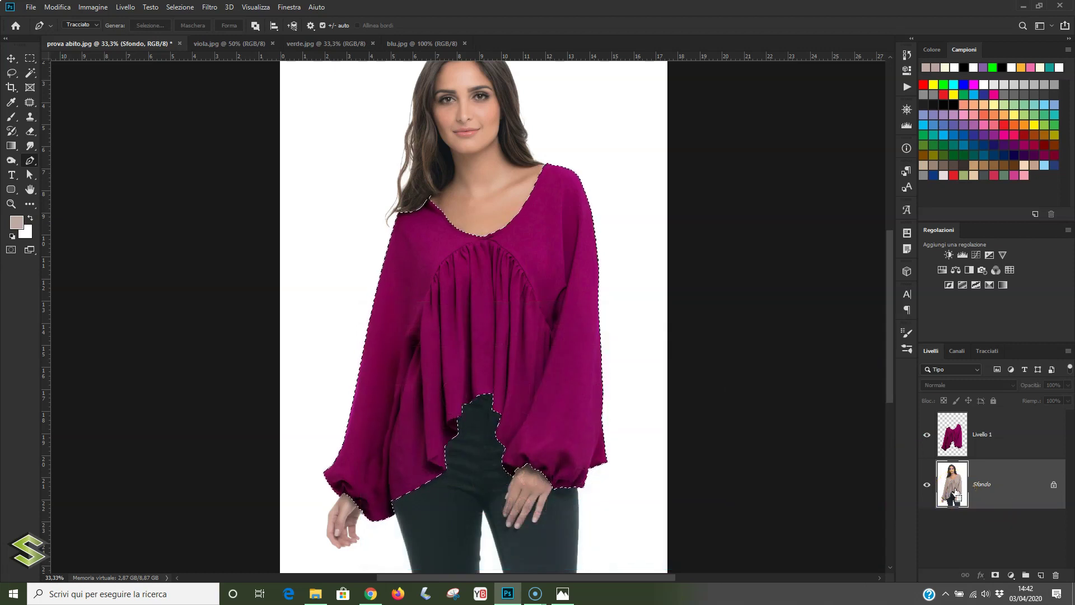
key("ctrl+j")
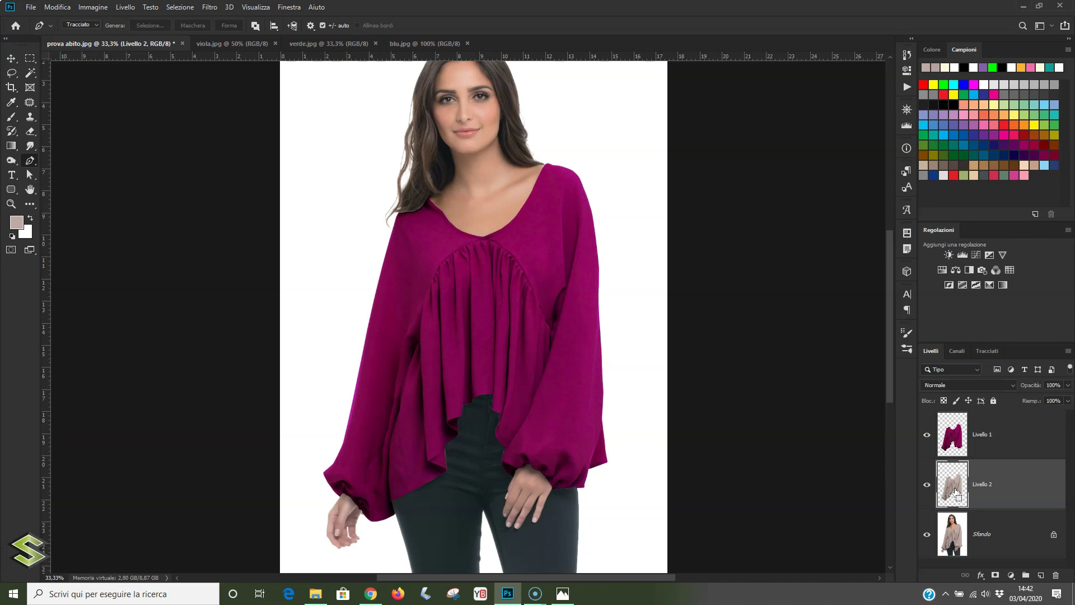
key("ctrl+j")
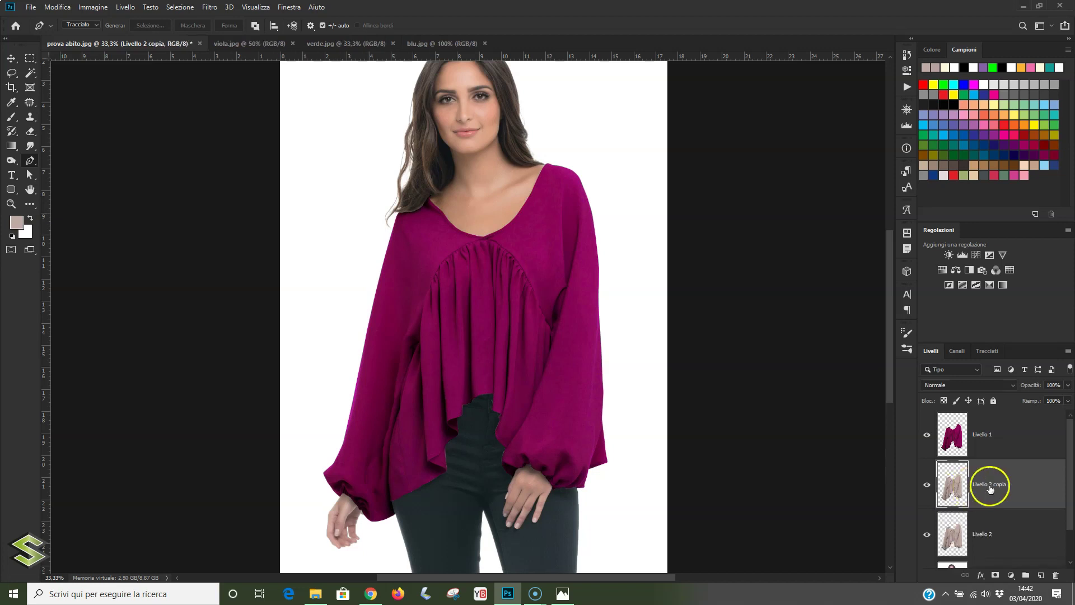
- Rename the three blouse layers viola, verde and azzurro, then hide viola
left_click(979, 435)
double_click(979, 436)
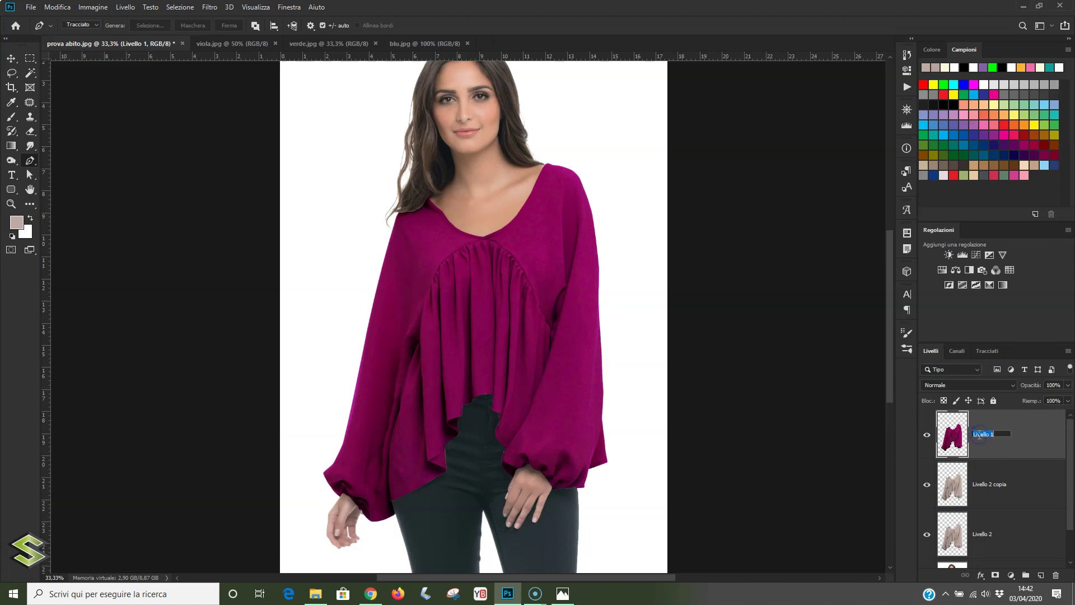
type("viola")
double_click(991, 485)
type("verde")
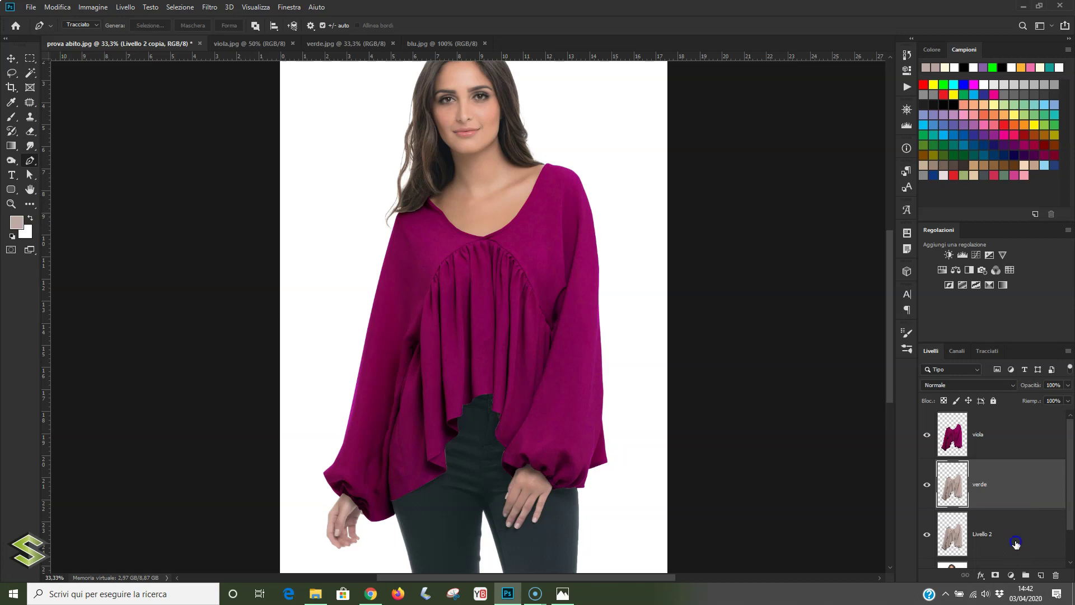
left_click(985, 535)
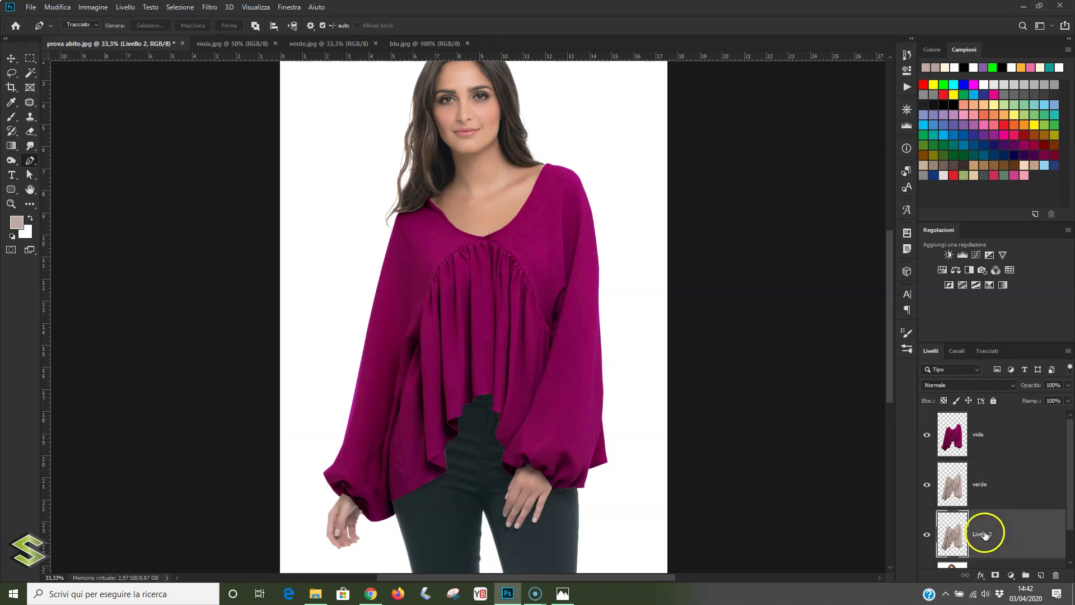
double_click(985, 533)
type("b")
type("o")
key("Return")
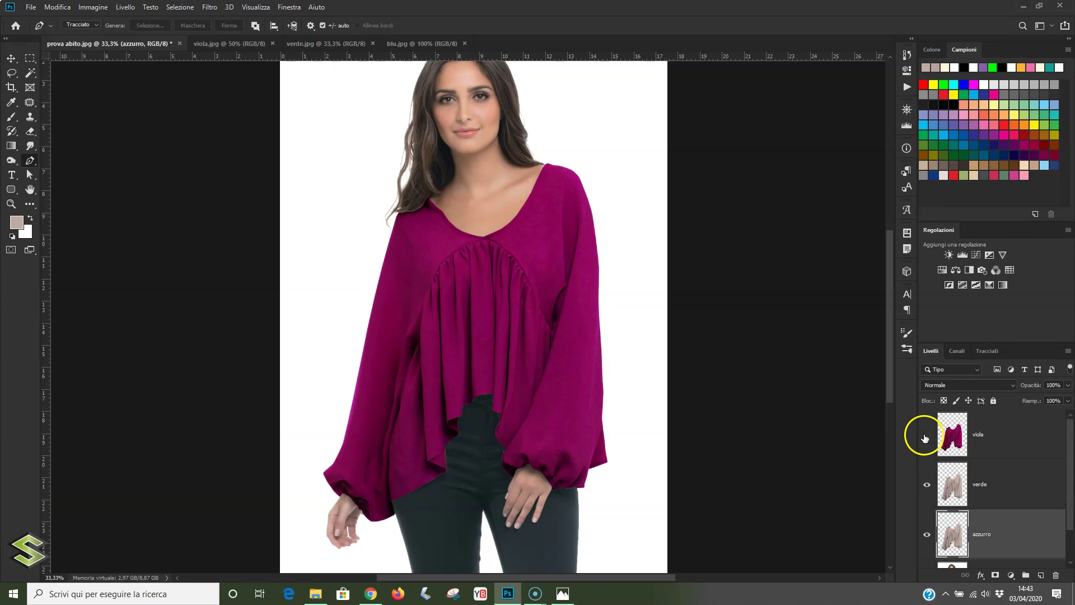
left_click(927, 434)
- Match Color the verde layer to verde.jpg using source selection, luminance 200, then hide it
left_click(950, 501)
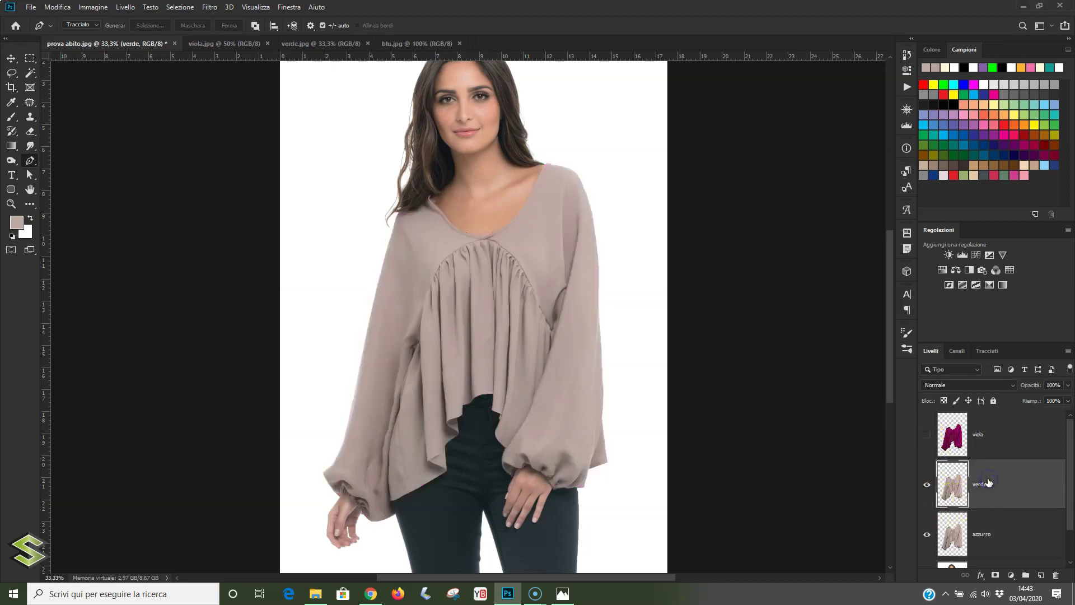
left_click(93, 7)
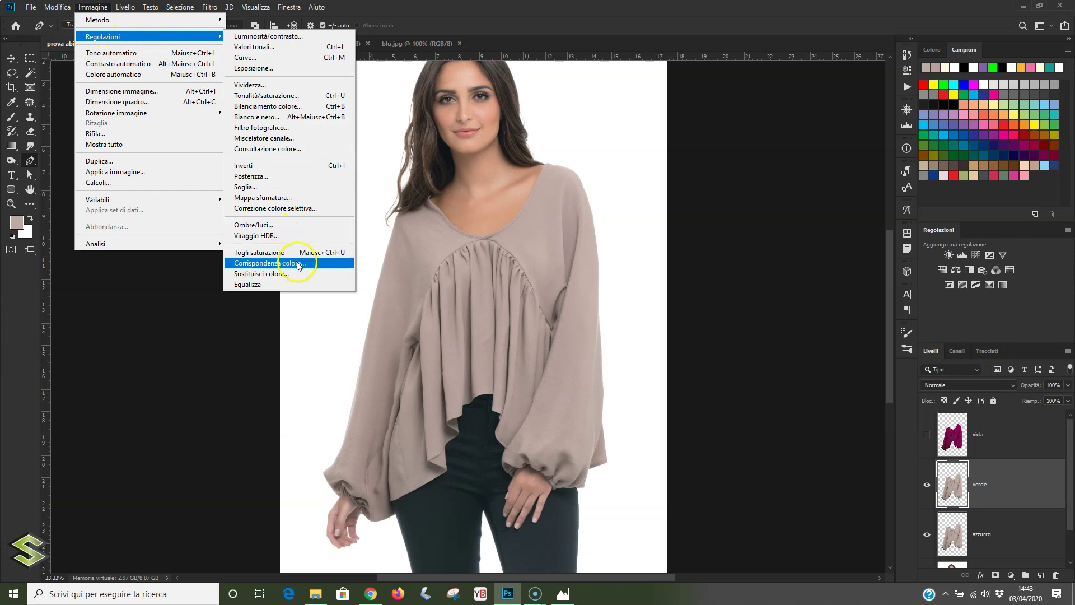
left_click(297, 262)
left_click(706, 377)
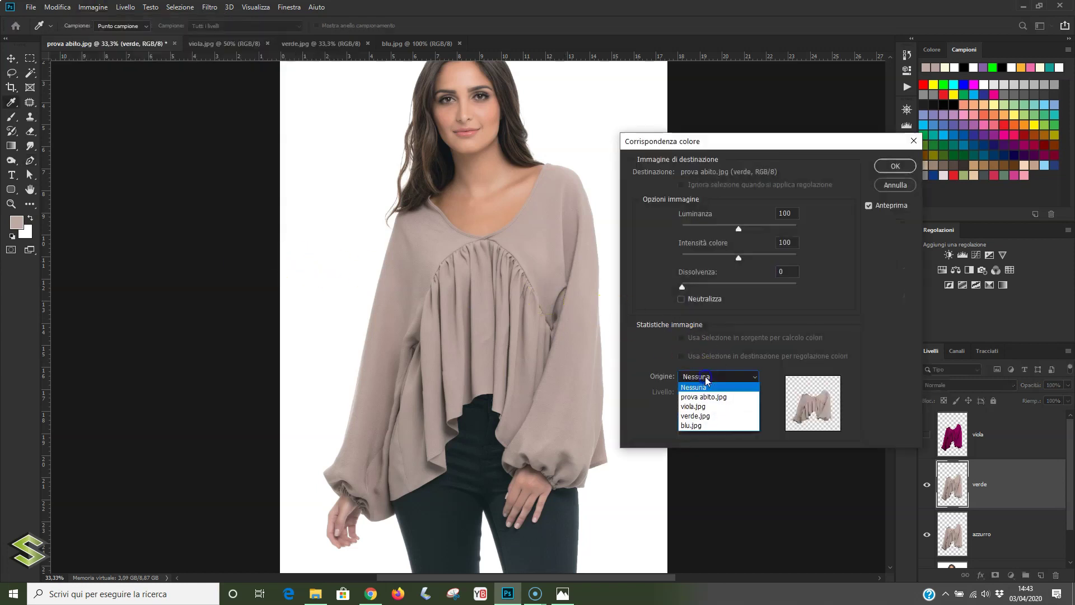
left_click(709, 416)
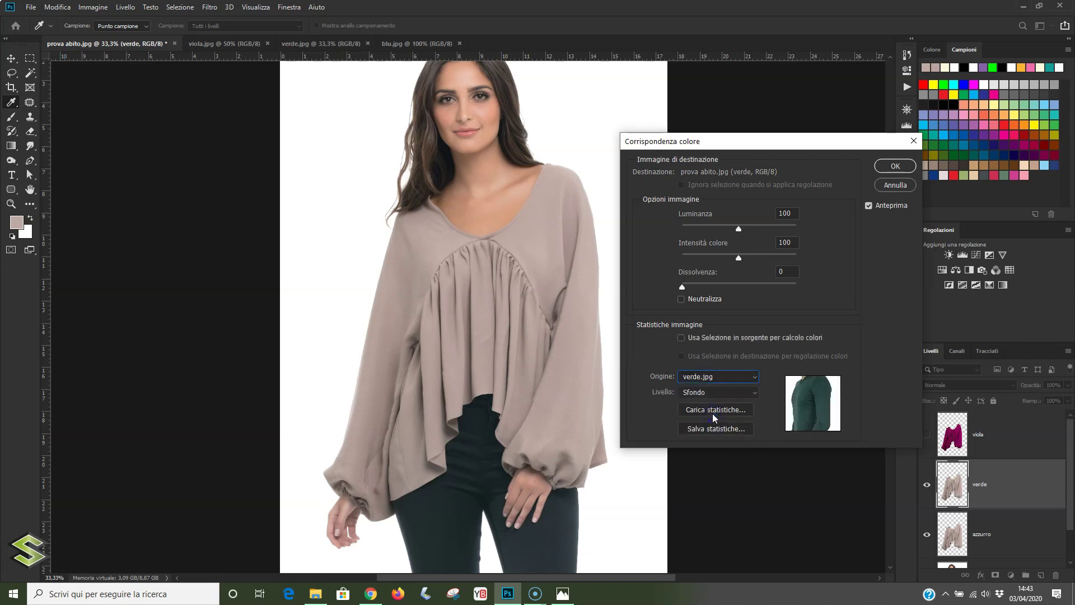
left_click(680, 338)
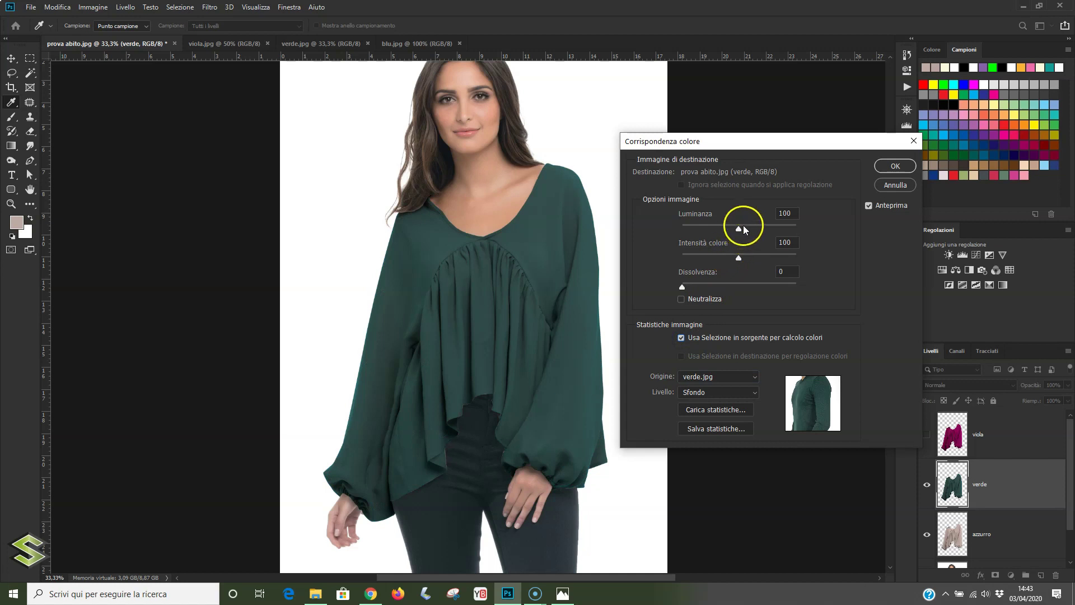
left_click_drag(738, 226, 802, 230)
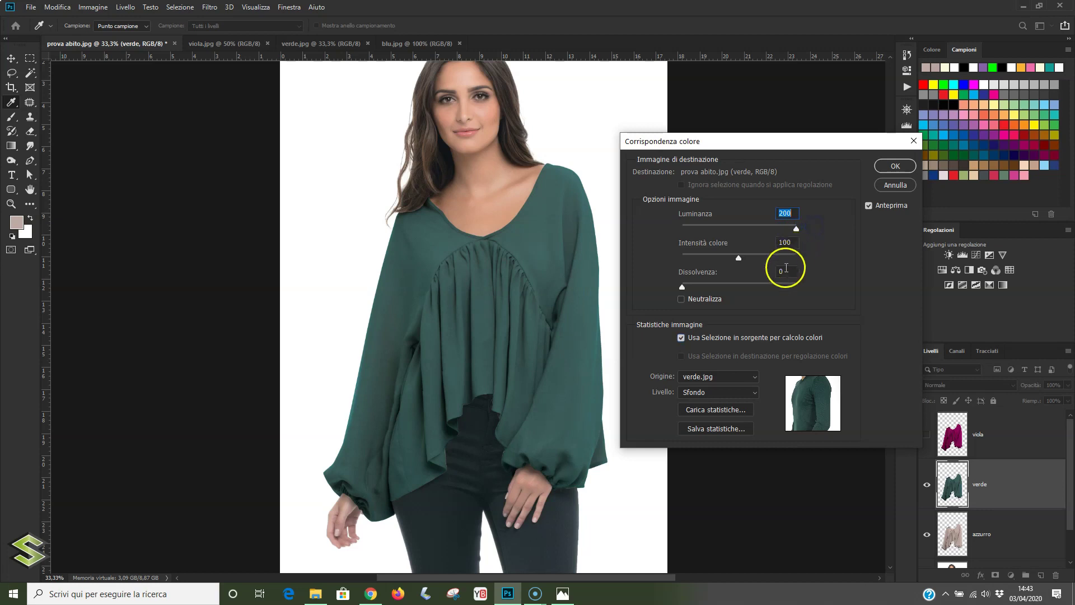
left_click(902, 166)
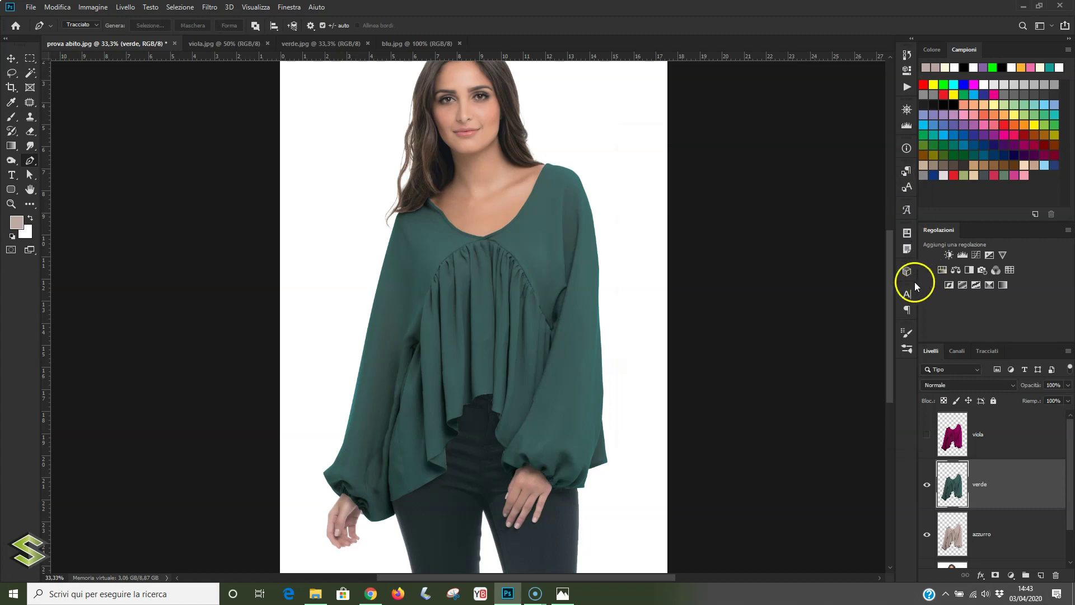
left_click(927, 484)
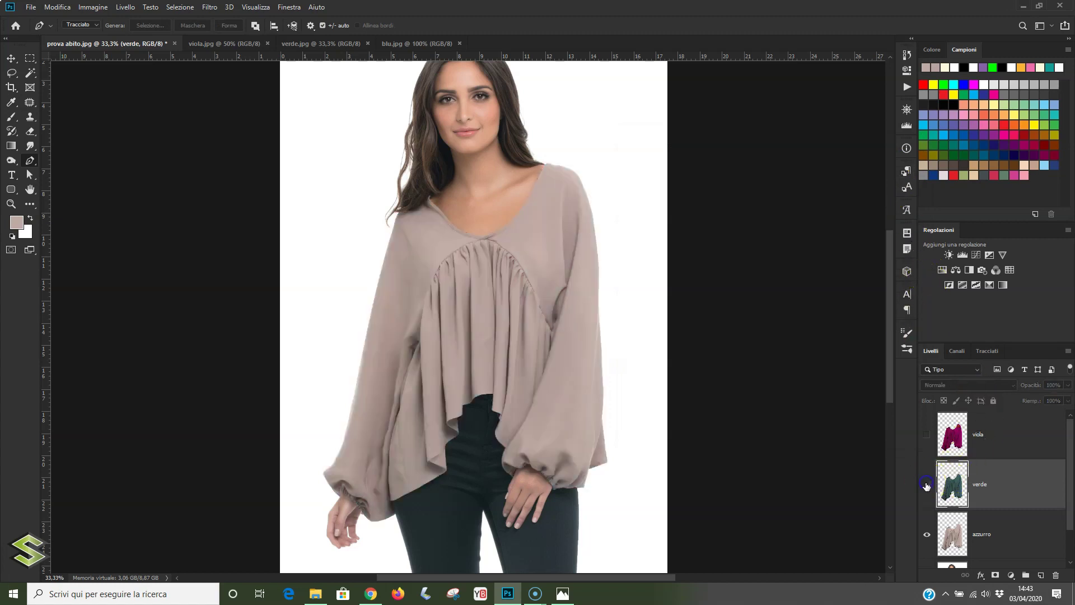
- Match Color the azzurro layer to blu.jpg with lowered luminance for a navy blouse
left_click(976, 530)
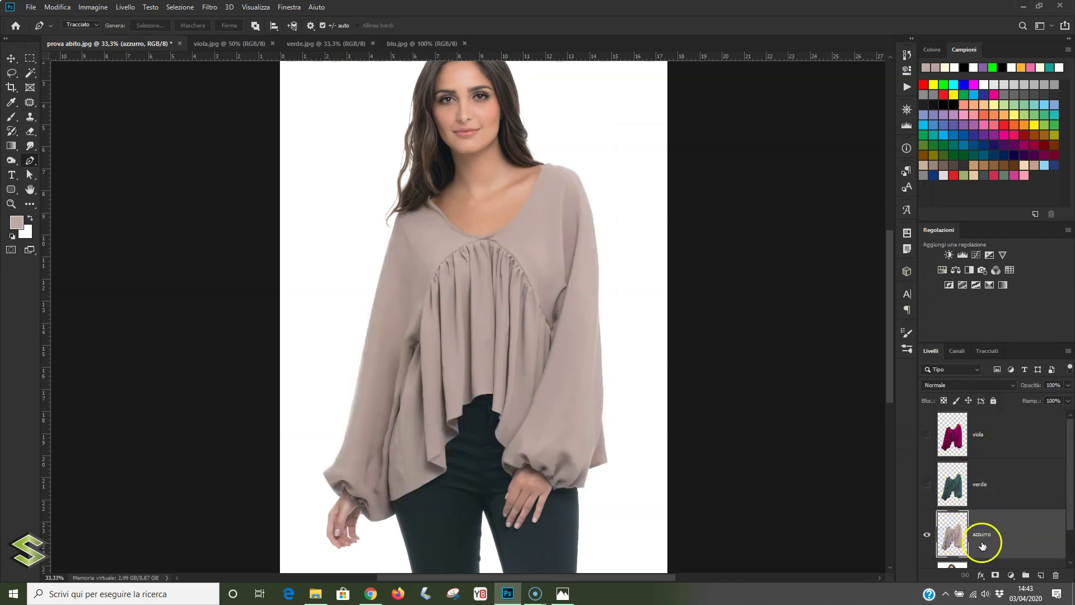
left_click(957, 537, "ctrl")
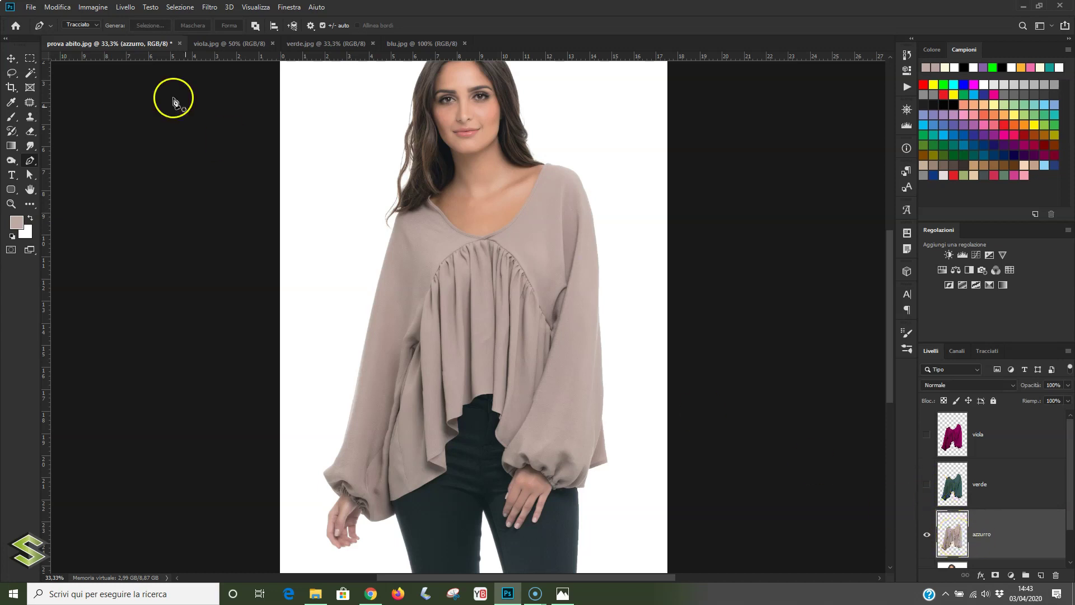
left_click(93, 6)
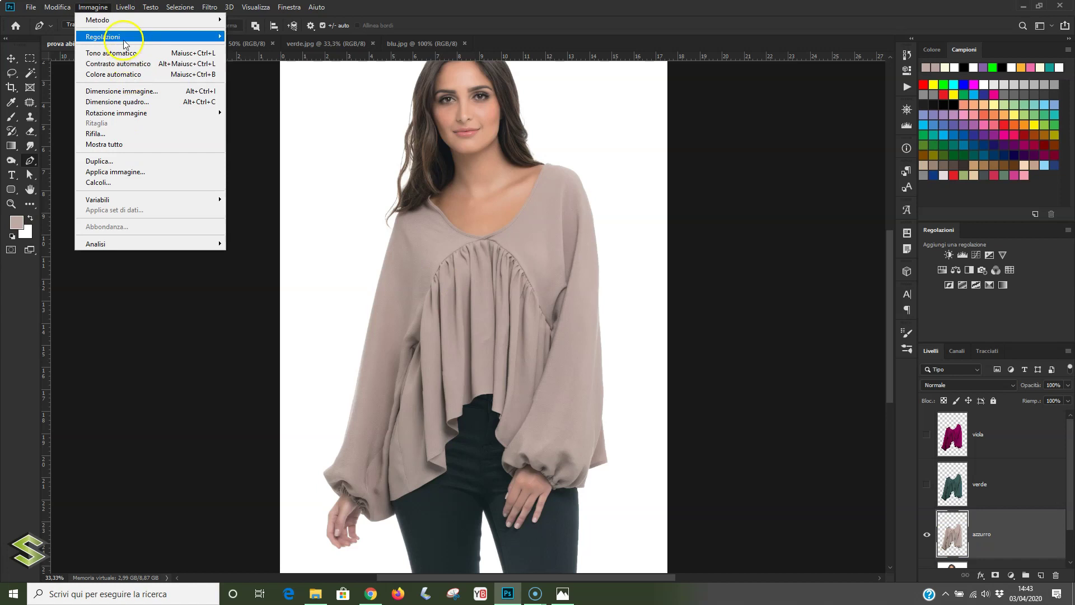
mouse_move(103, 36)
left_click(295, 264)
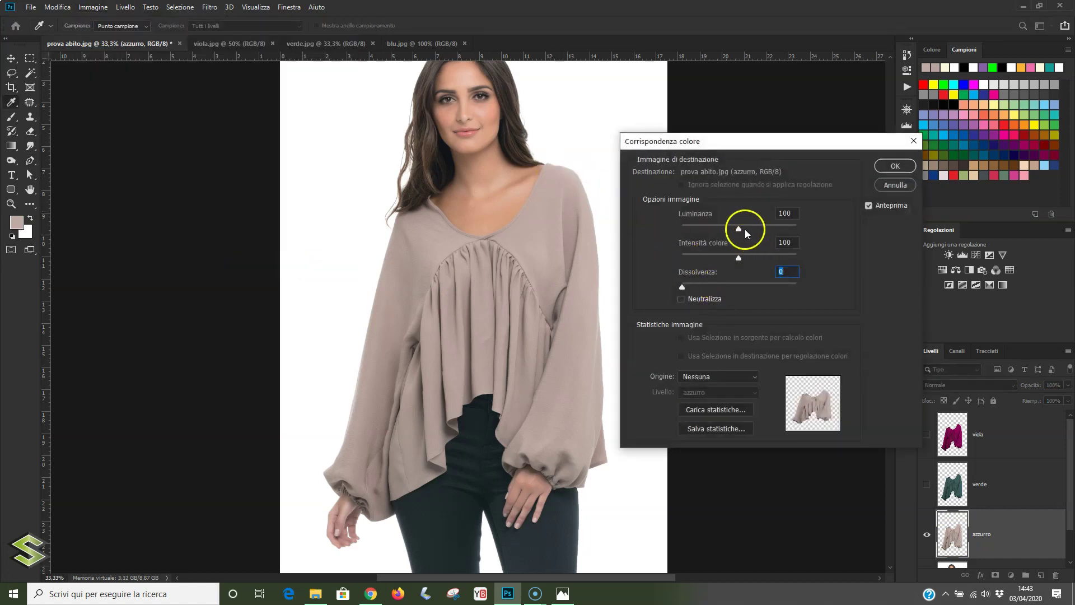
left_click(721, 376)
left_click(714, 425)
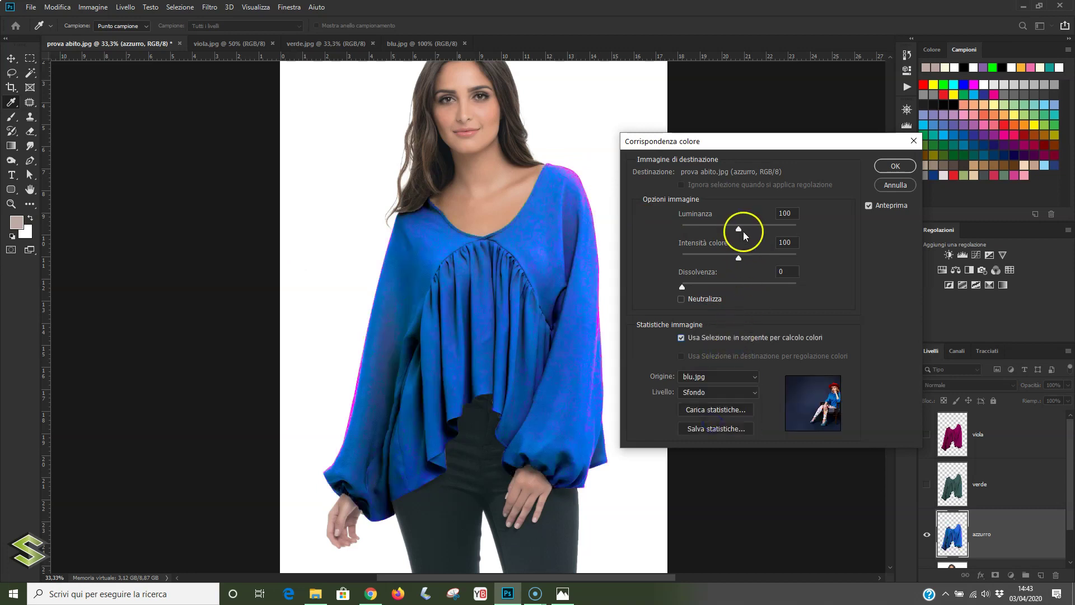
left_click_drag(740, 229, 693, 226)
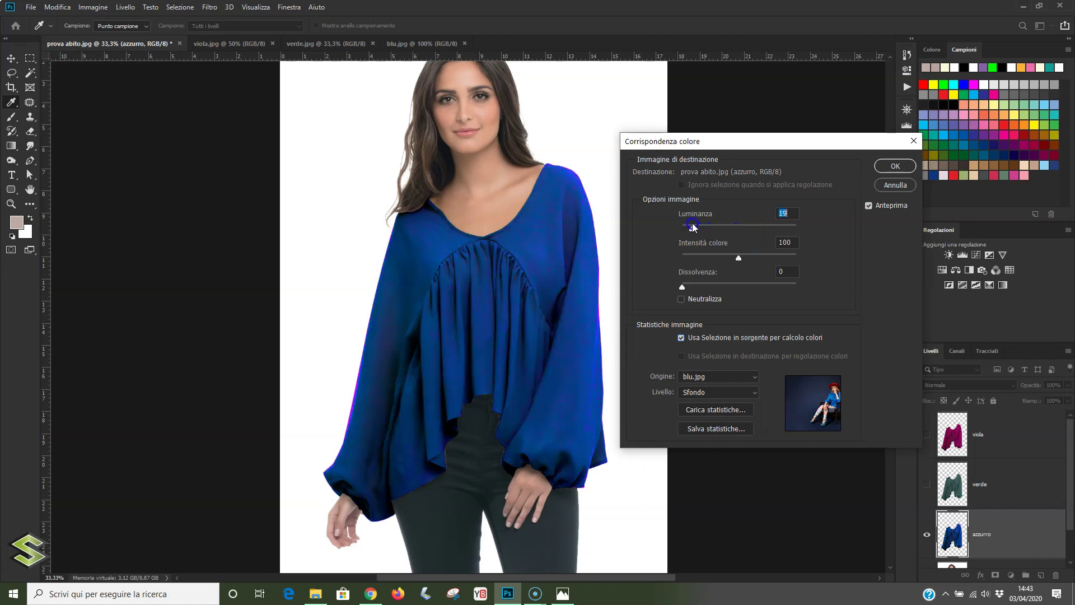
left_click(894, 166)
key("p")
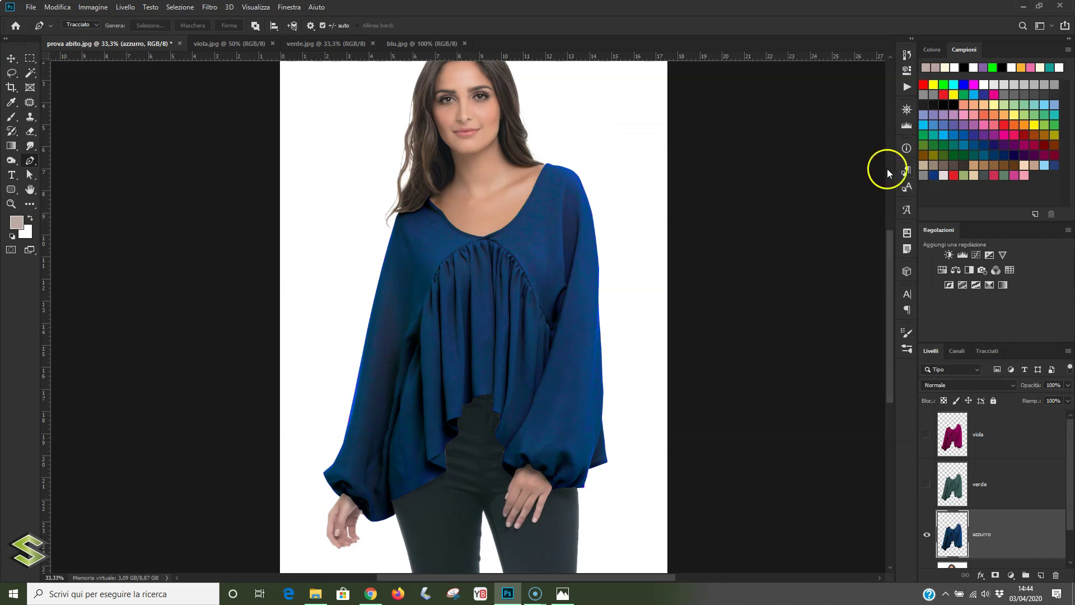
key("ctrl+r")
left_click_drag(578, 197, 539, 211)
- Toggle the viola and verde layers to compare the magenta, green and blue blouses
key("ctrl+r")
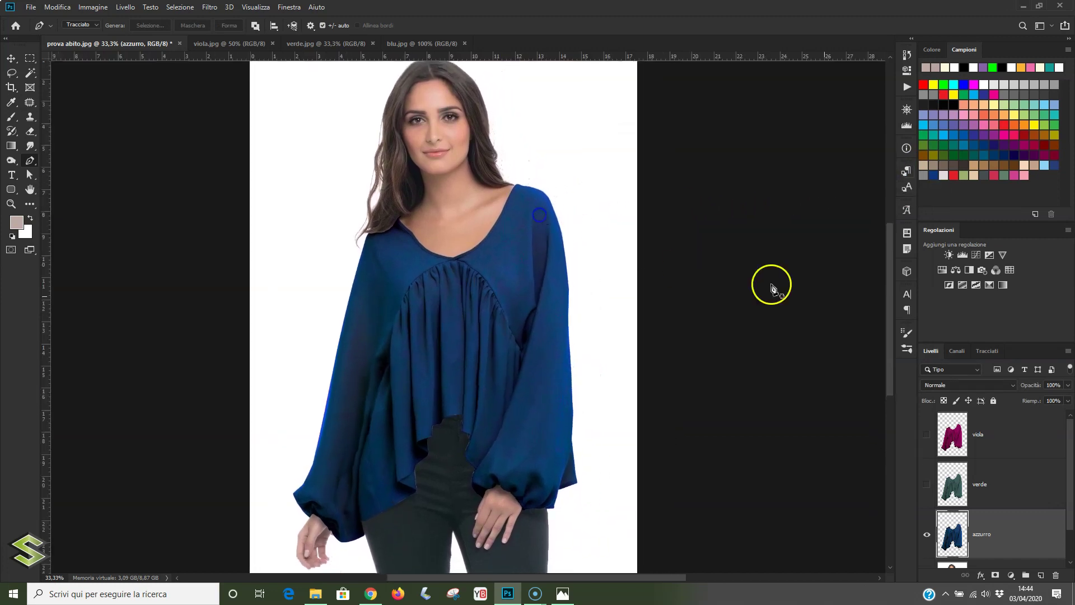
left_click(927, 435)
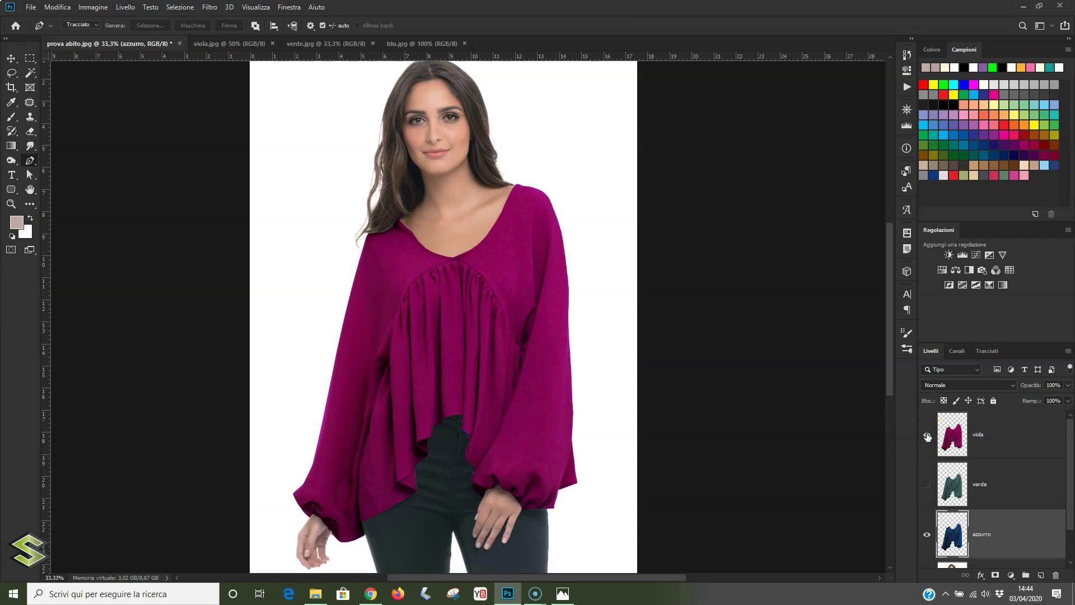
left_click(927, 484)
left_click(928, 435)
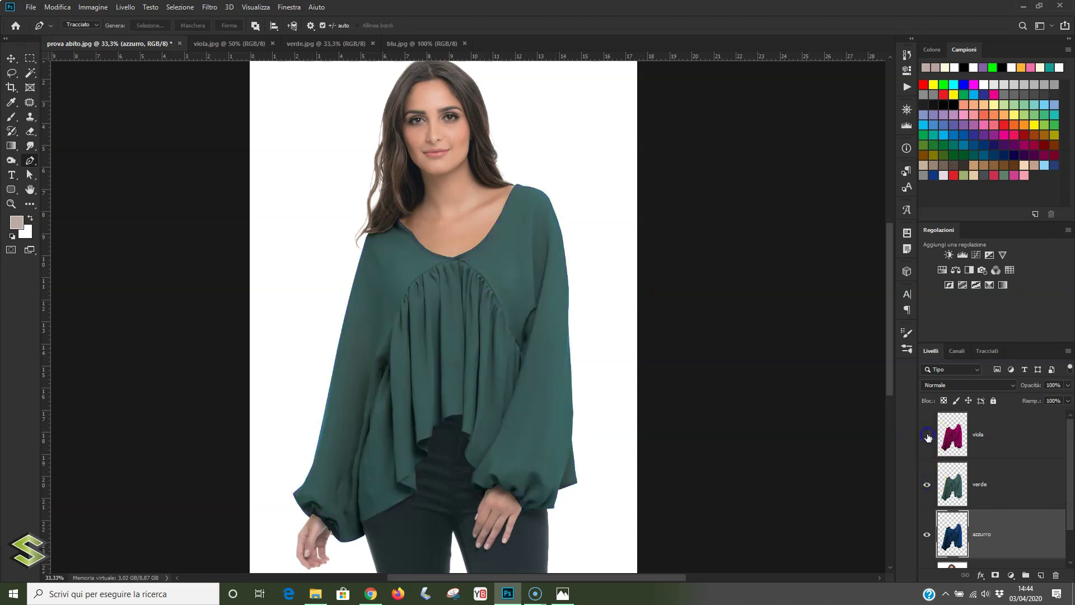
left_click_drag(1070, 442, 1069, 480)
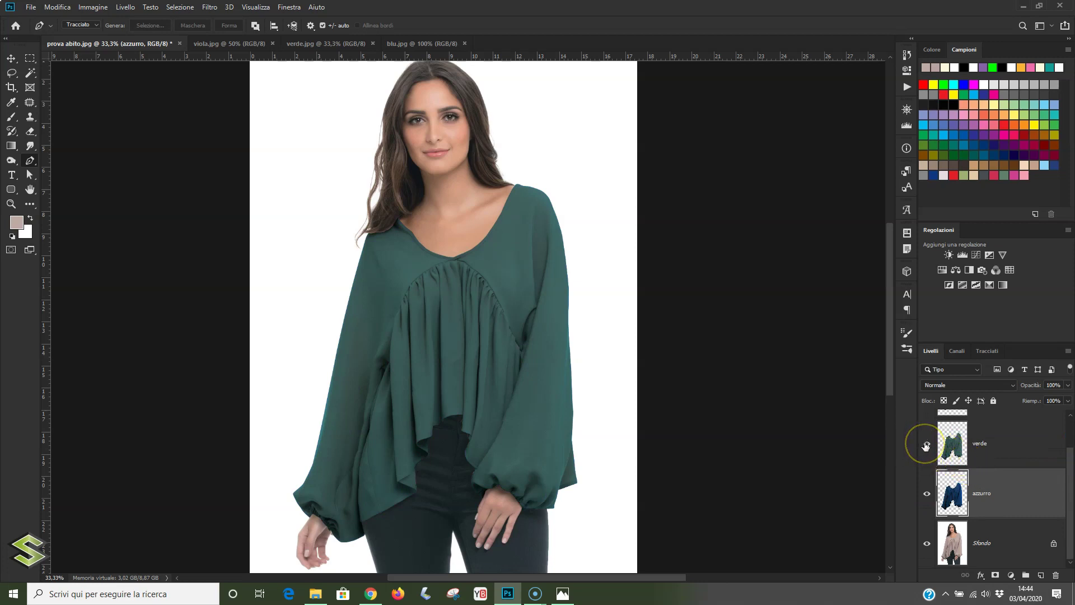
left_click(926, 444)
- Rename the azzurro layer to blu
double_click(981, 493)
type("blu")
key("Return")
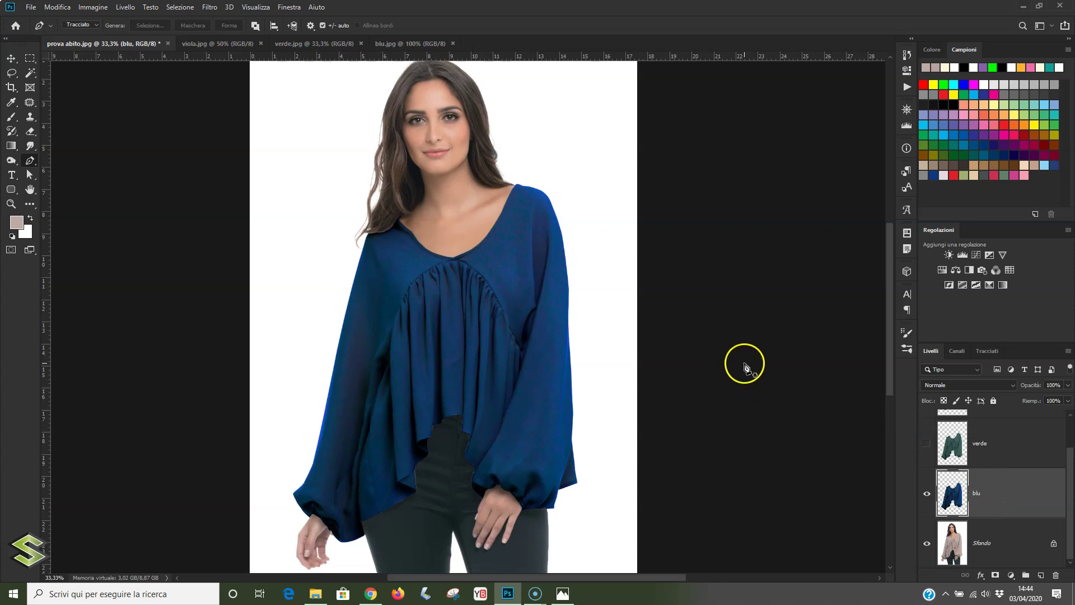